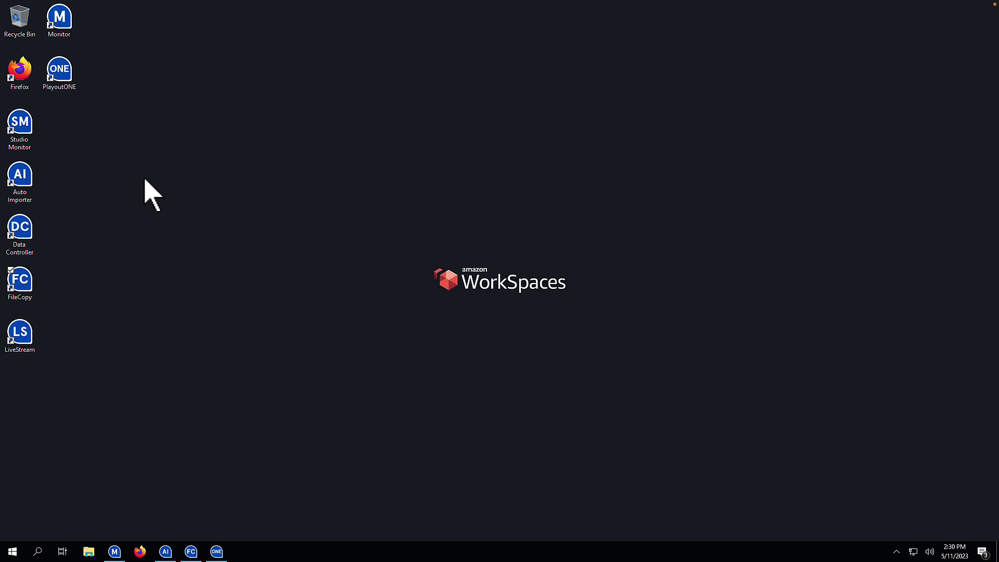
# Step: Launch Auto Importer v4.10 from the taskbar so its empty import jobs list shows
pyautogui.click(29, 178)
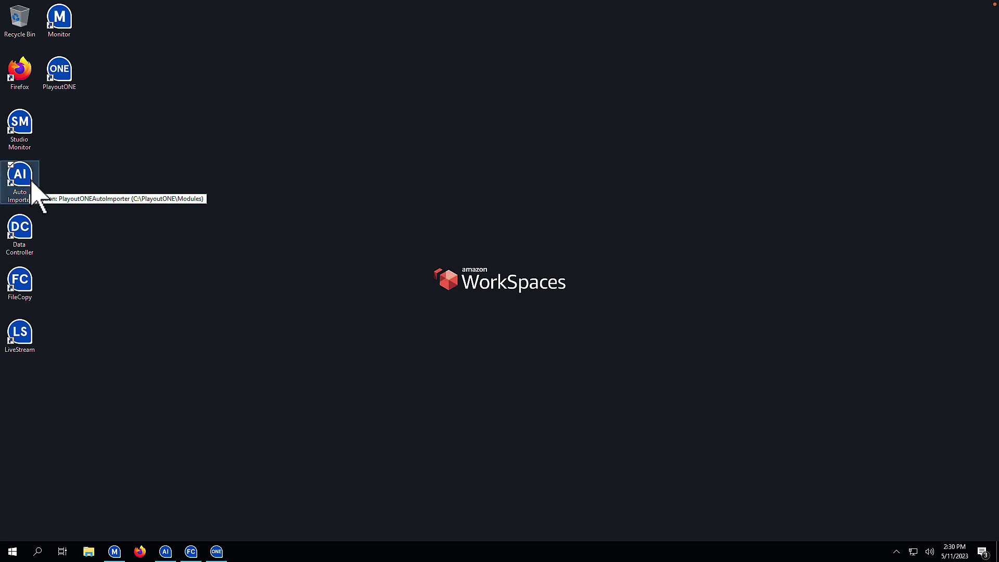
pyautogui.click(166, 552)
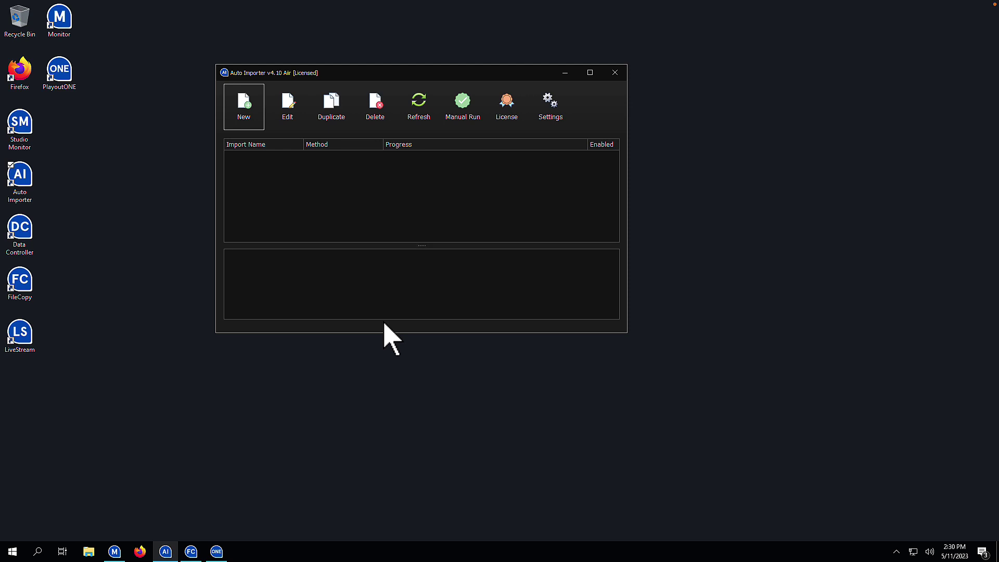
# Step: Create a new import job named 'New Songs' using the Import Audio: New UID method
pyautogui.click(239, 114)
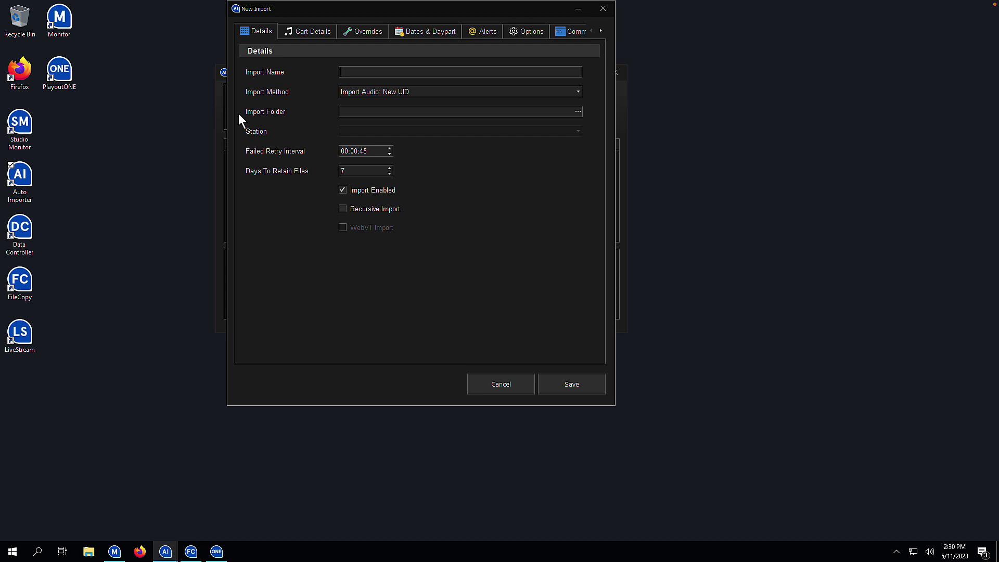
pyautogui.write('New Songs')
pyautogui.click(577, 92)
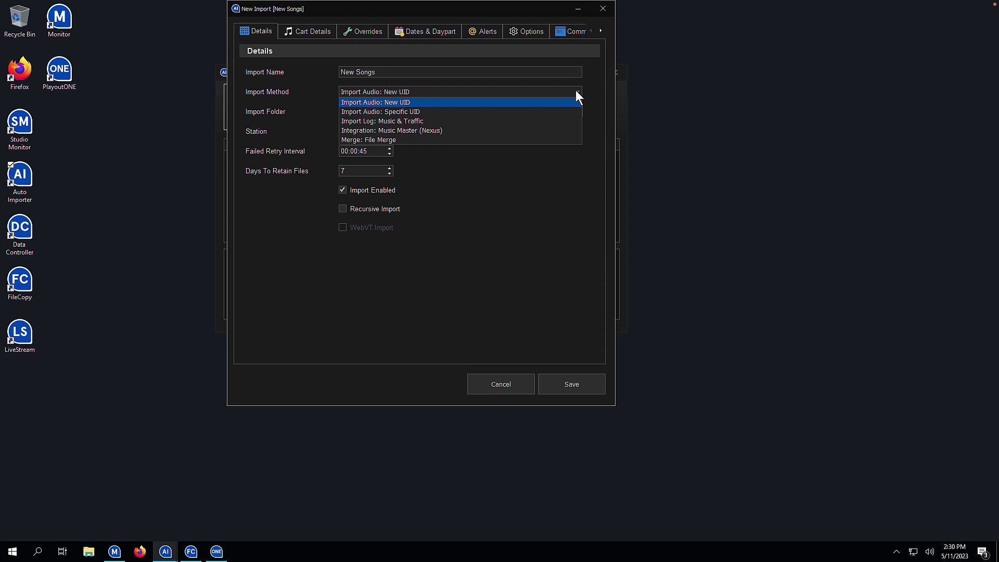
pyautogui.click(538, 102)
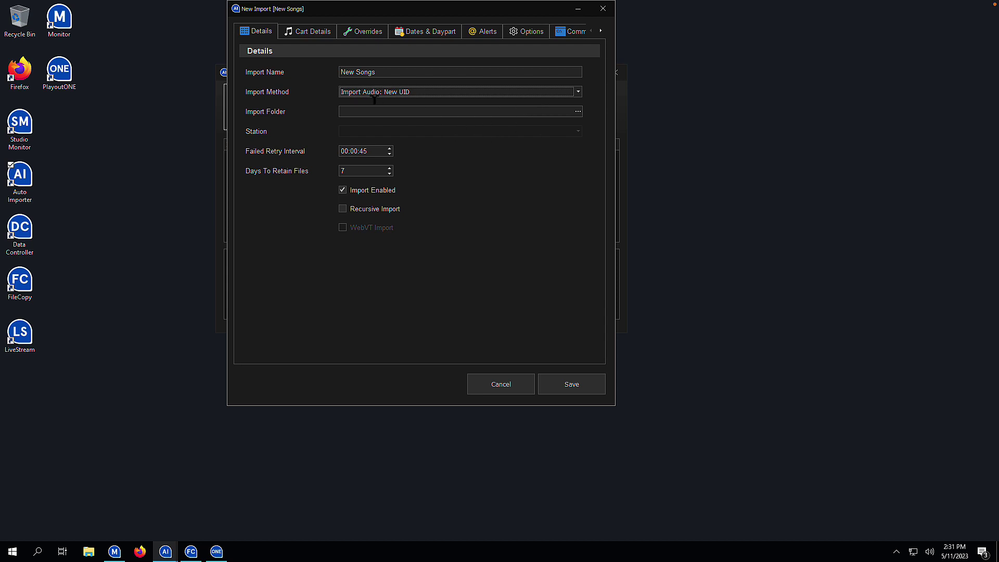
# Step: Browse for the job's import folder and navigate to D:\PlayoutONE\Import
pyautogui.click(578, 112)
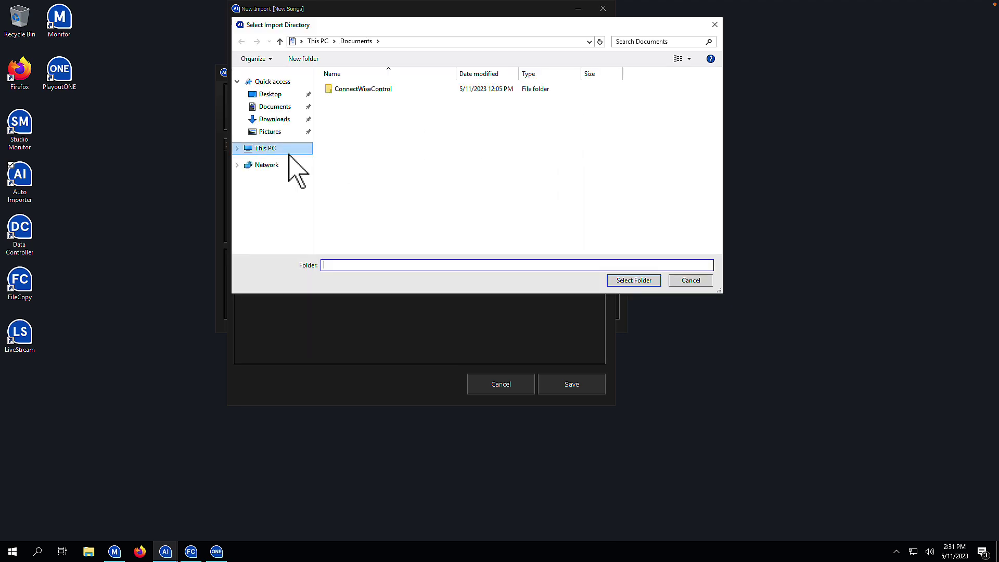
pyautogui.click(290, 152)
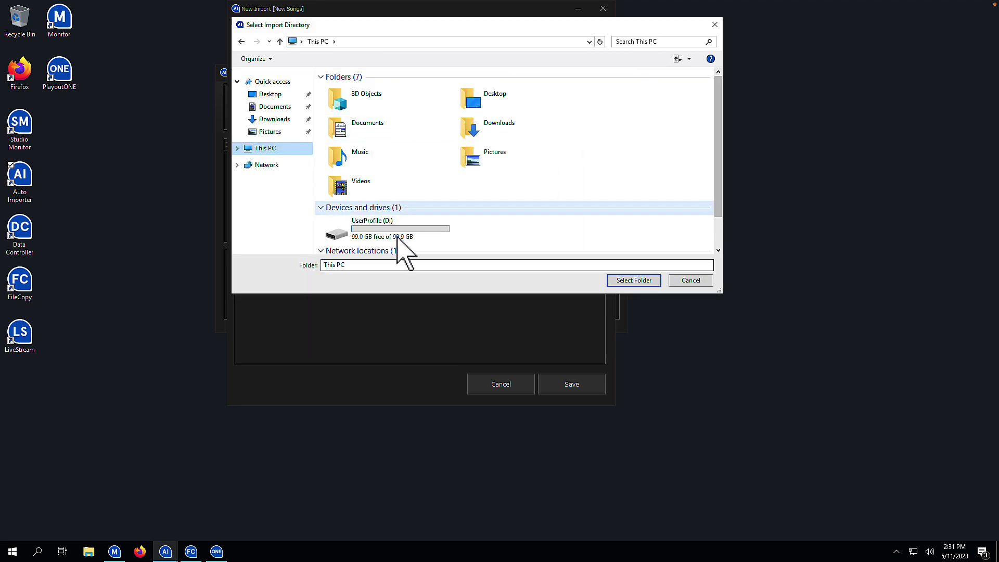
pyautogui.doubleClick(399, 240)
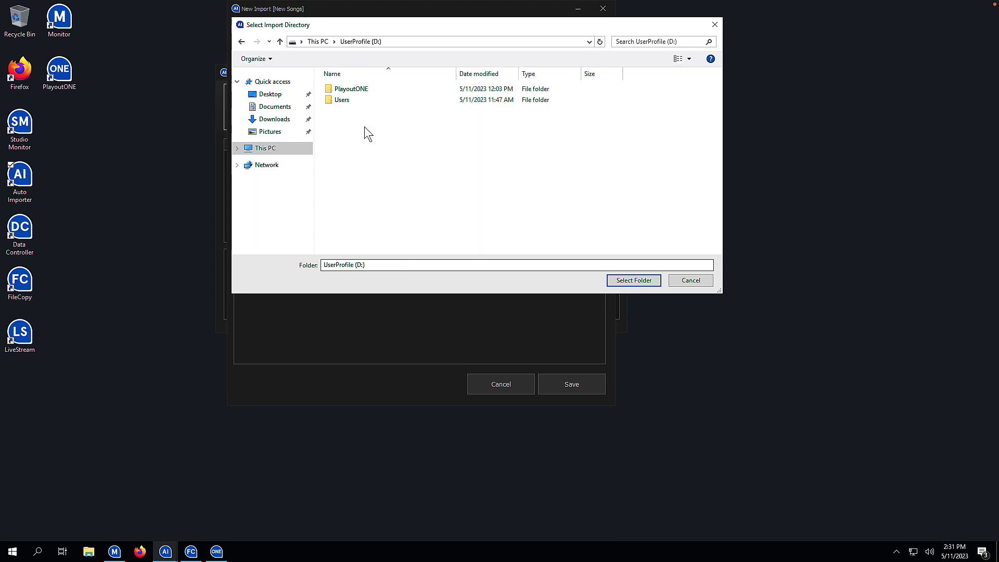
pyautogui.click(358, 91)
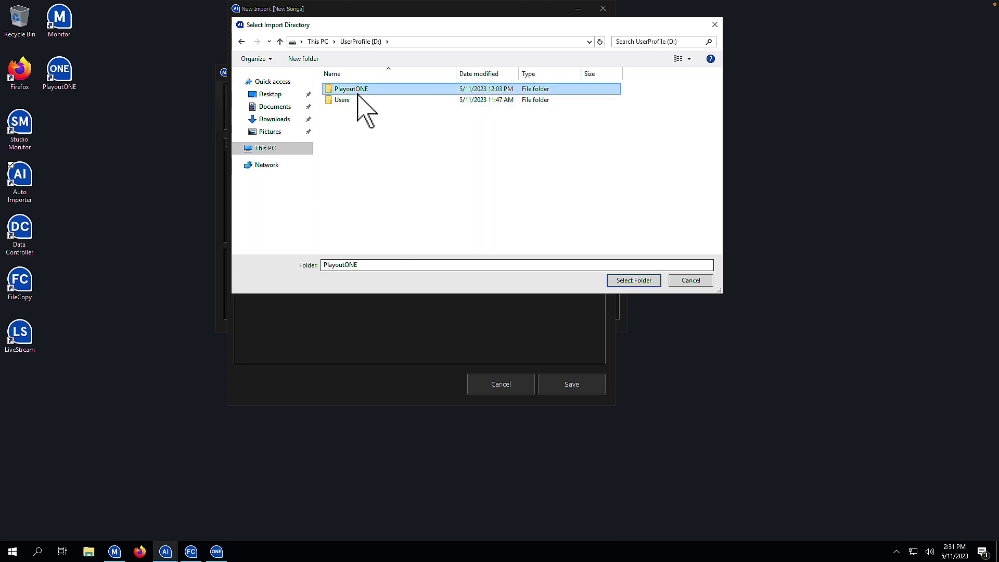
pyautogui.doubleClick(358, 92)
pyautogui.click(350, 110)
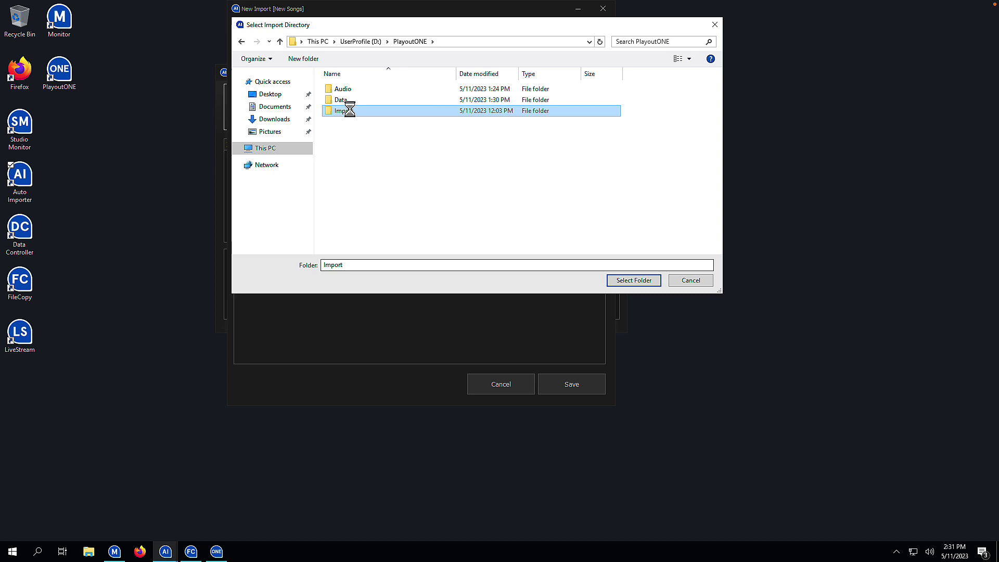
pyautogui.doubleClick(350, 110)
# Step: Create a 'New Songs To Import' folder there and select it as the import folder
pyautogui.rightClick(350, 109)
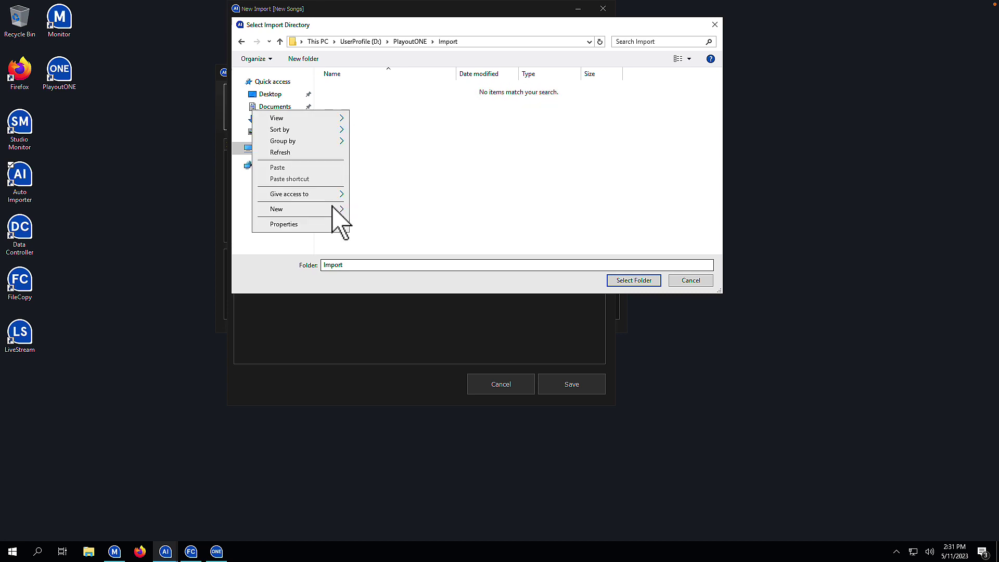
pyautogui.click(365, 212)
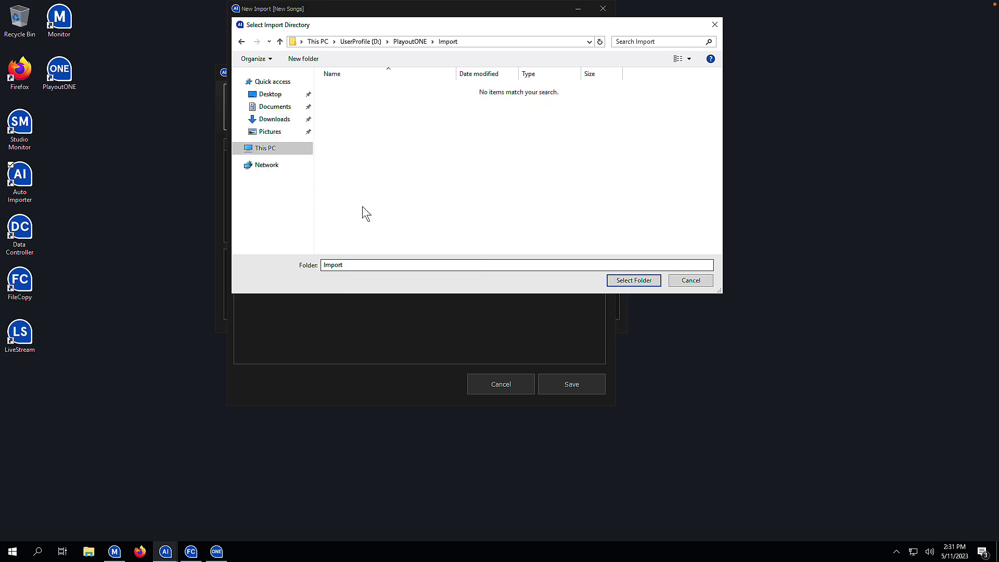
pyautogui.write('New ')
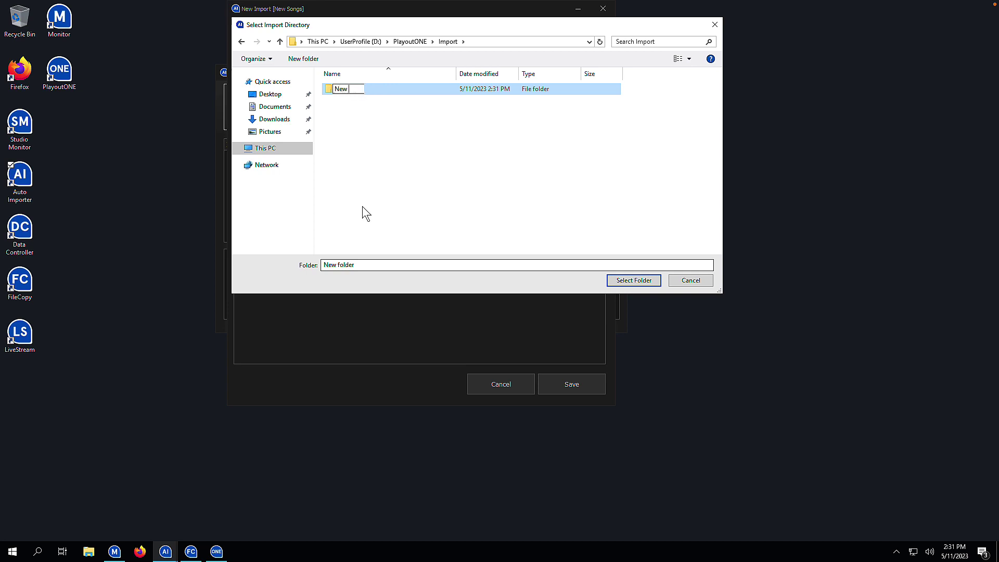
pyautogui.write('Songs To Import')
pyautogui.press('Return')
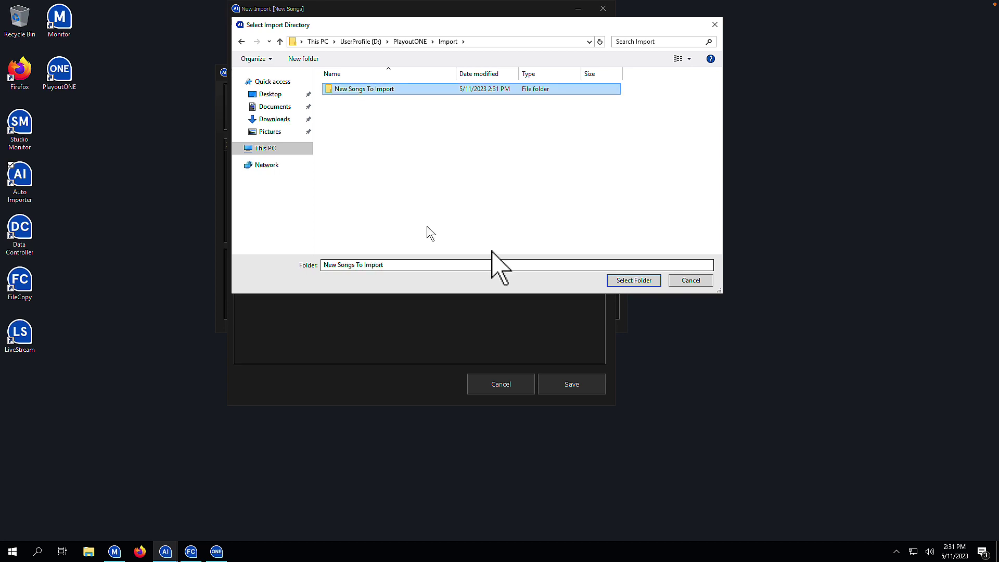
pyautogui.click(619, 283)
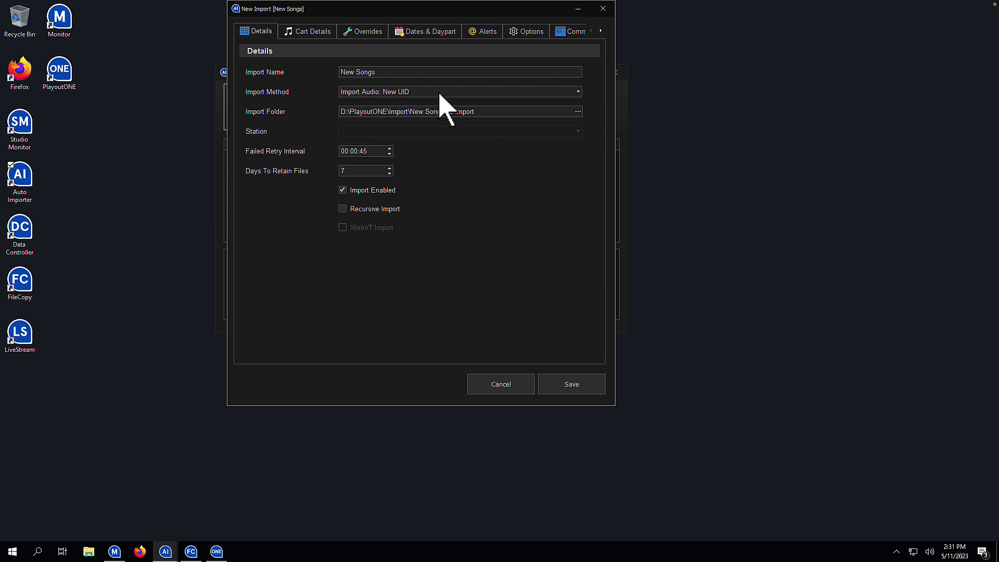
# Step: Enable Set Extro in the job's Cart Details properties, alongside Normalise and AutoDJ
pyautogui.click(329, 34)
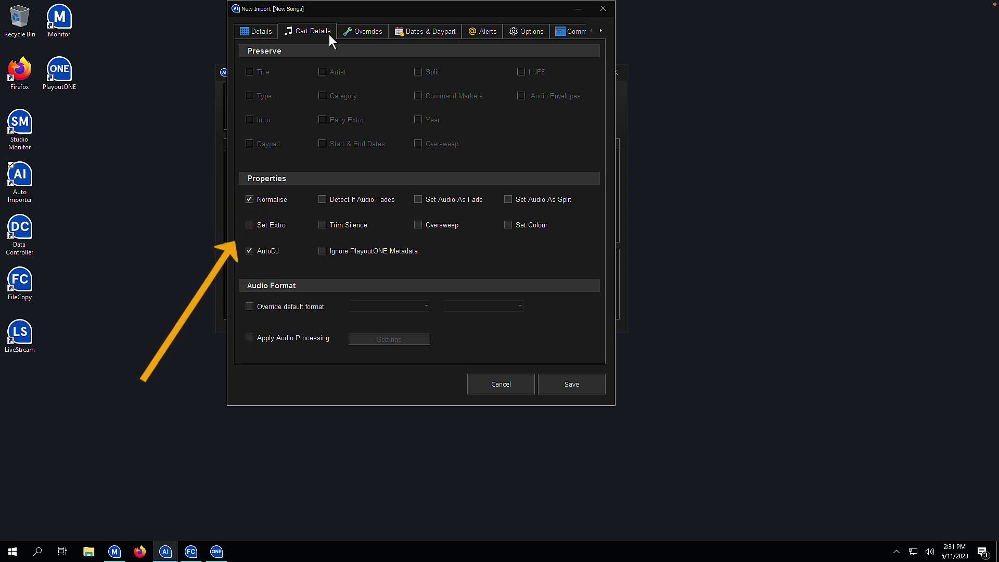
pyautogui.click(262, 227)
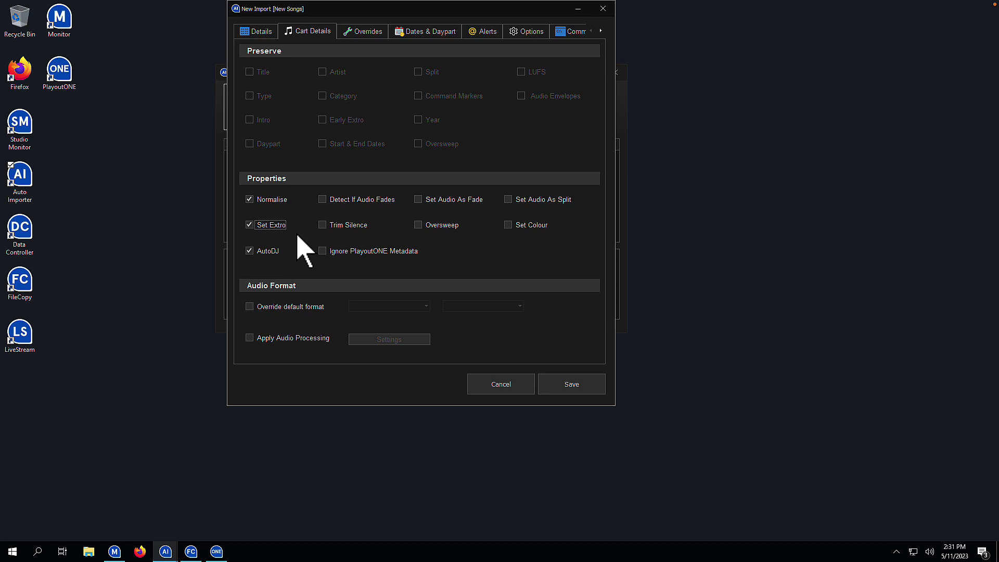
# Step: Override the cart type to Song and save the New Songs import job
pyautogui.click(362, 32)
pyautogui.click(386, 72)
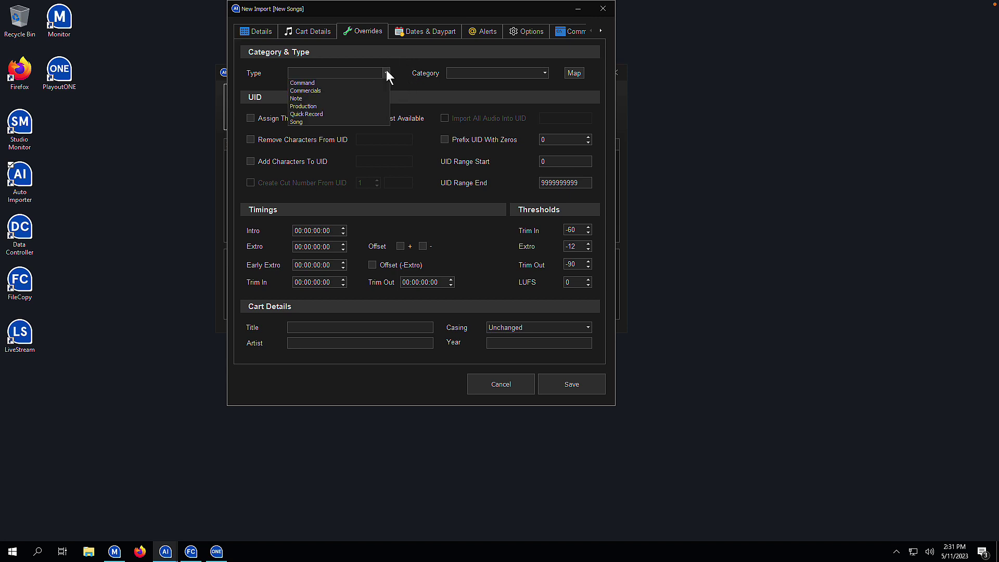
pyautogui.click(386, 73)
pyautogui.click(386, 73)
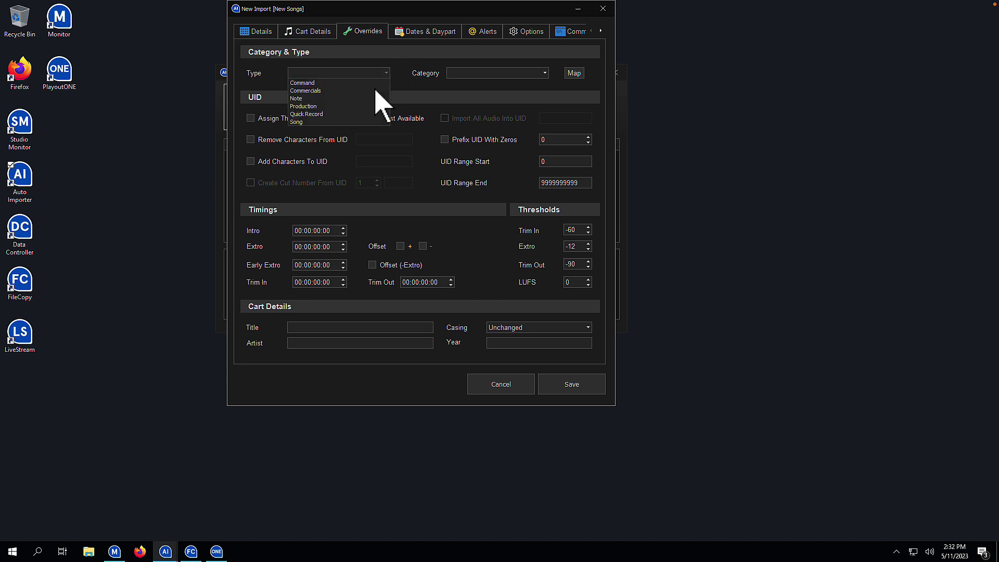
pyautogui.click(350, 122)
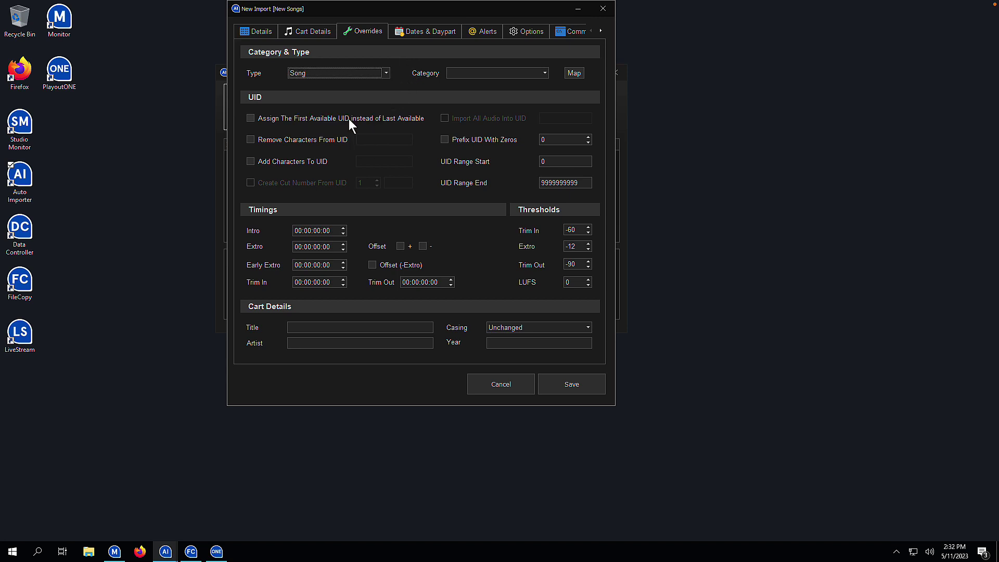
pyautogui.click(580, 384)
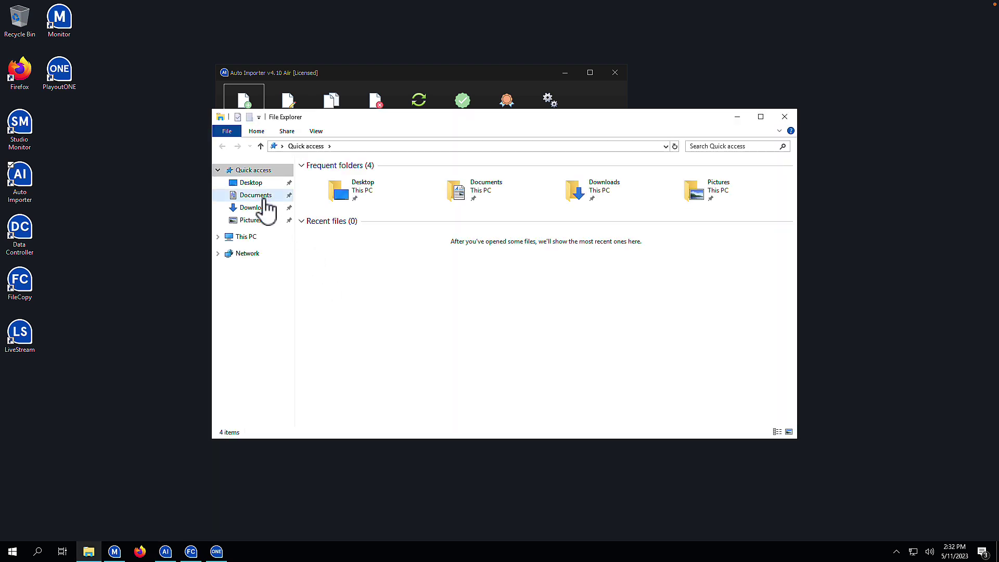
# Step: Copy the Lizzo 2 Be Loved WAV file from Downloads\Songs To Import
pyautogui.click(258, 210)
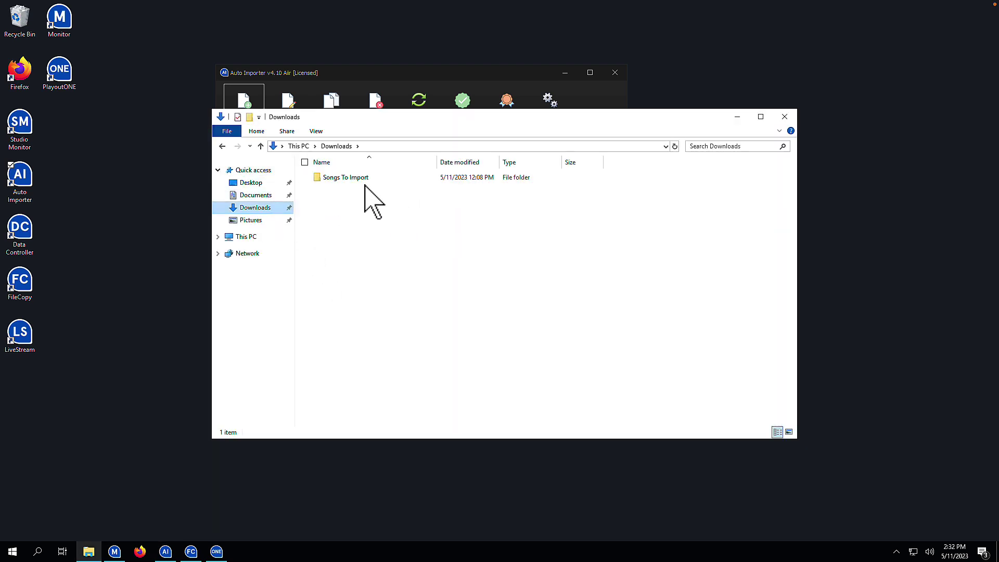
pyautogui.click(366, 178)
pyautogui.doubleClick(366, 178)
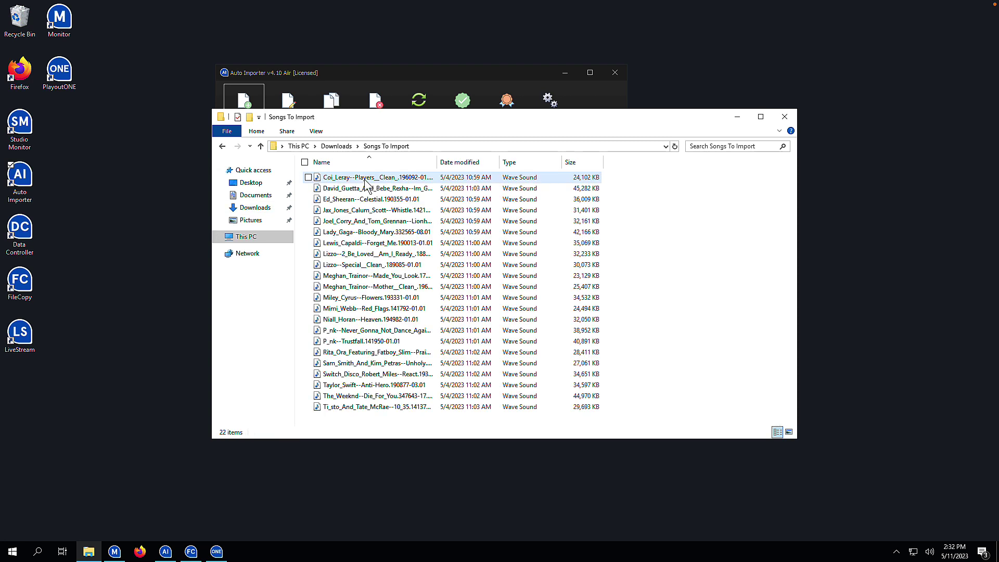
pyautogui.click(377, 254)
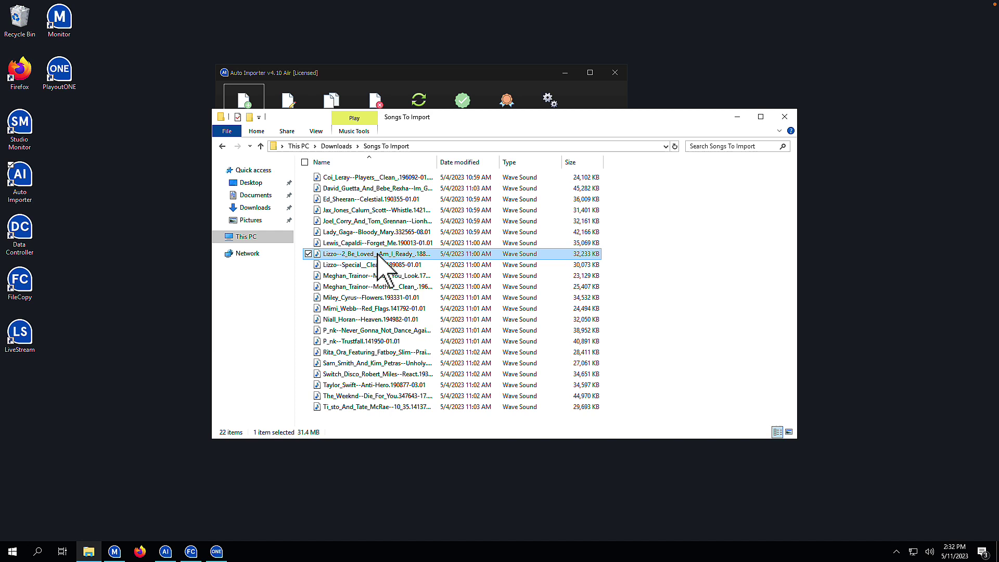
pyautogui.rightClick(379, 253)
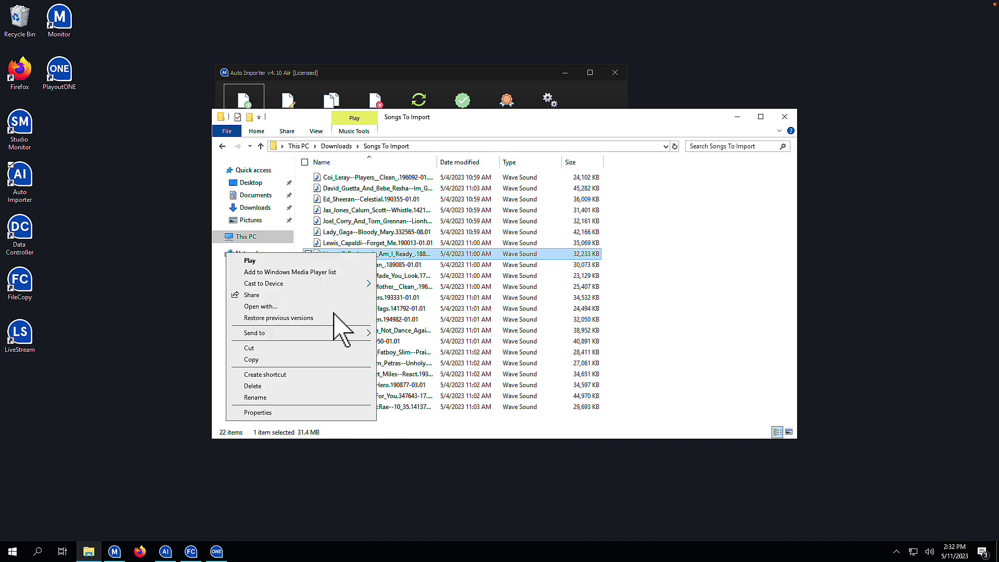
pyautogui.click(276, 364)
# Step: Paste it into D:\PlayoutONE\Import\New Songs To Import and return to Auto Importer
pyautogui.click(255, 239)
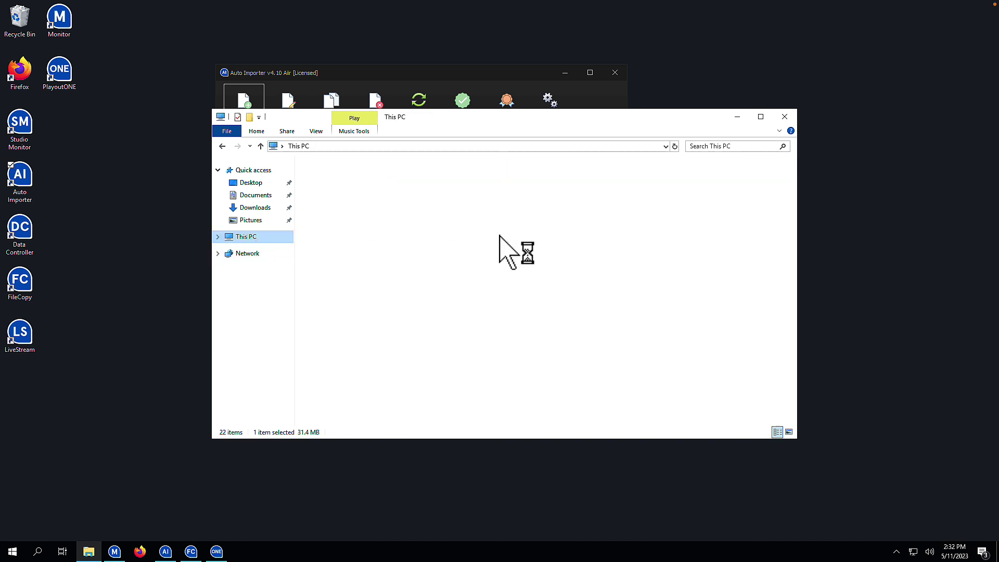
pyautogui.doubleClick(430, 292)
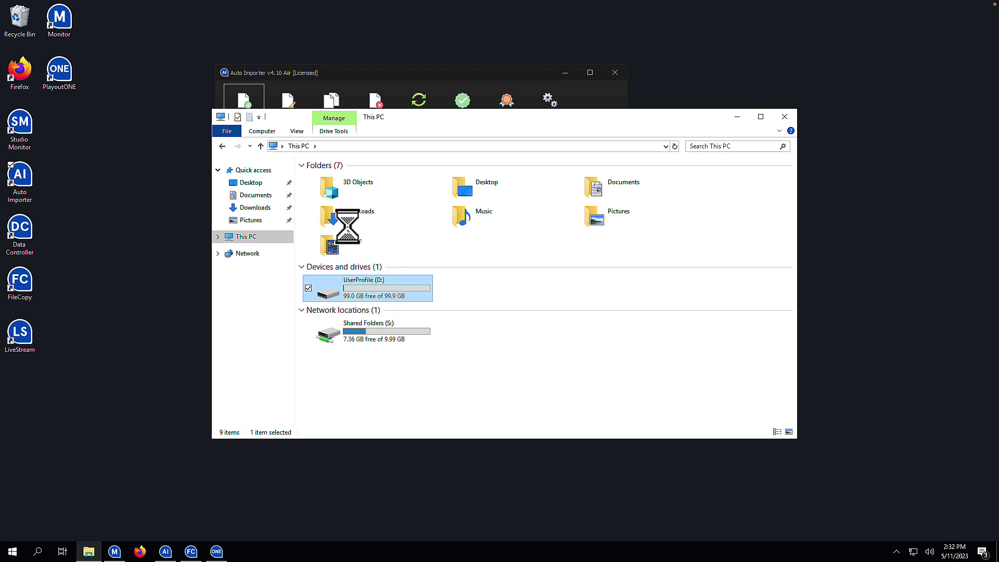
pyautogui.click(345, 178)
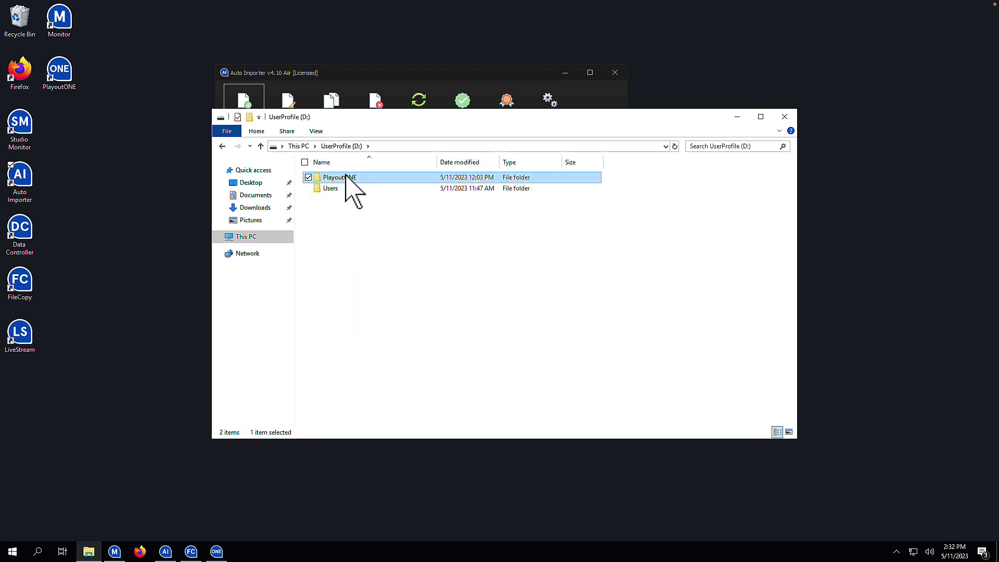
pyautogui.doubleClick(345, 178)
pyautogui.doubleClick(345, 199)
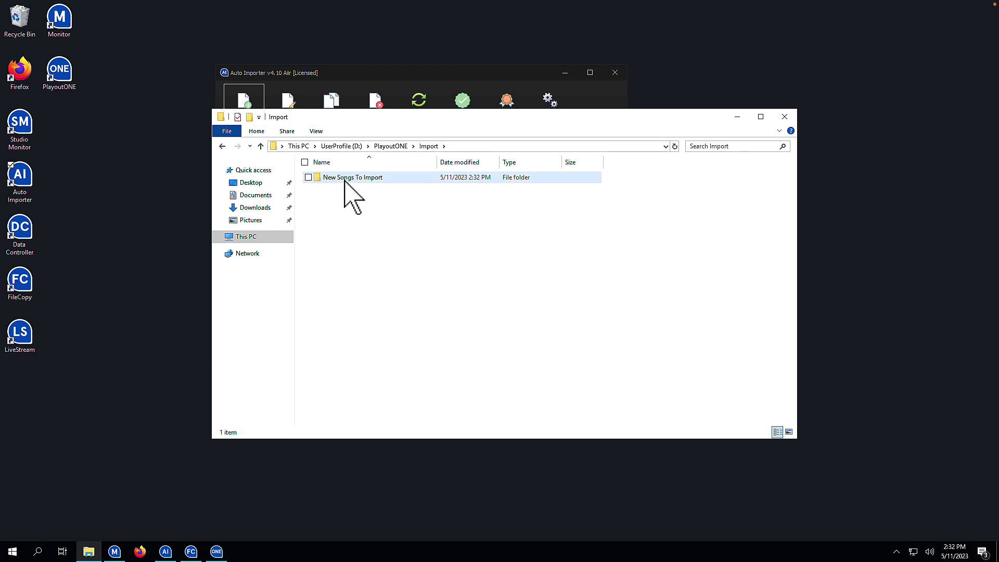
pyautogui.doubleClick(345, 178)
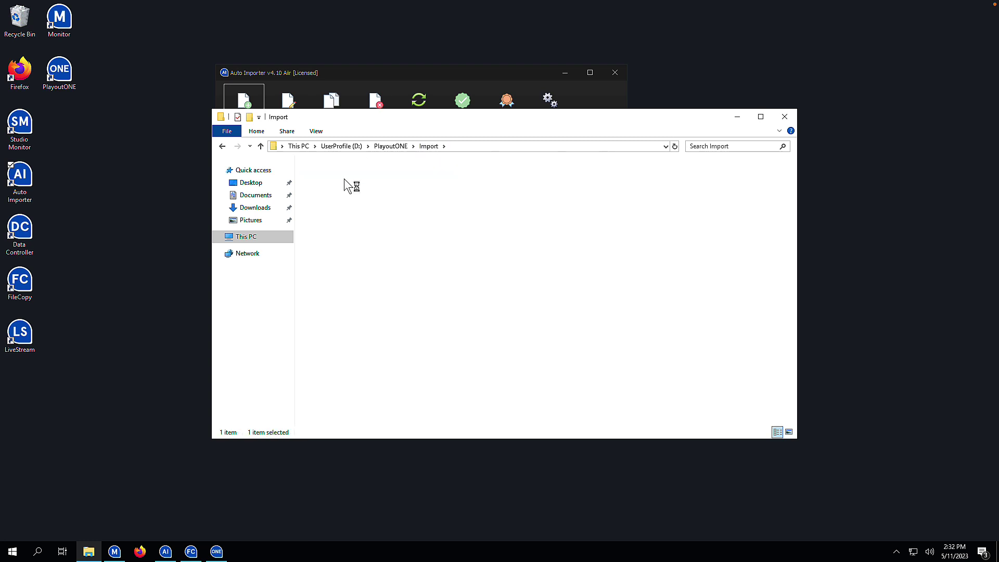
pyautogui.rightClick(384, 214)
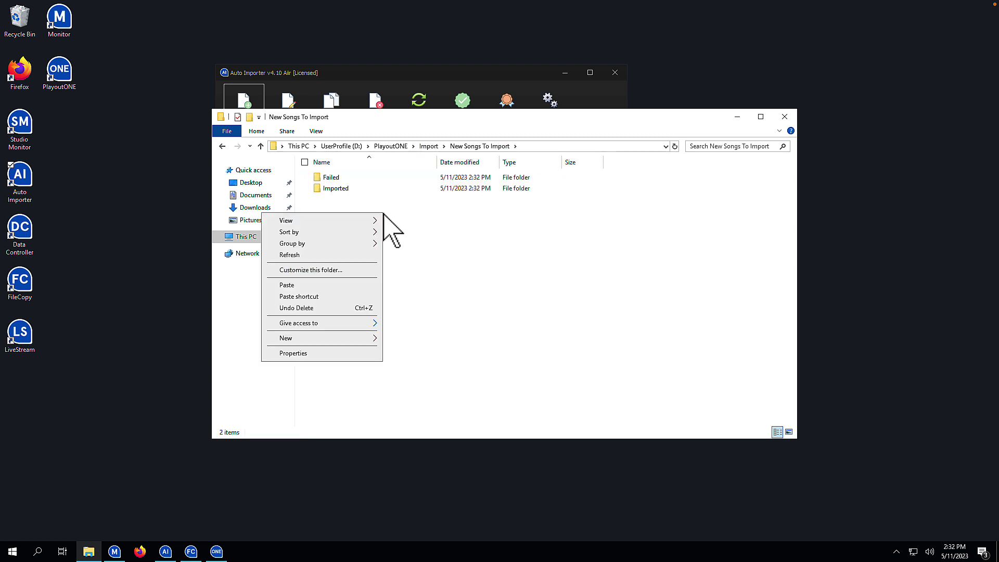
pyautogui.click(325, 285)
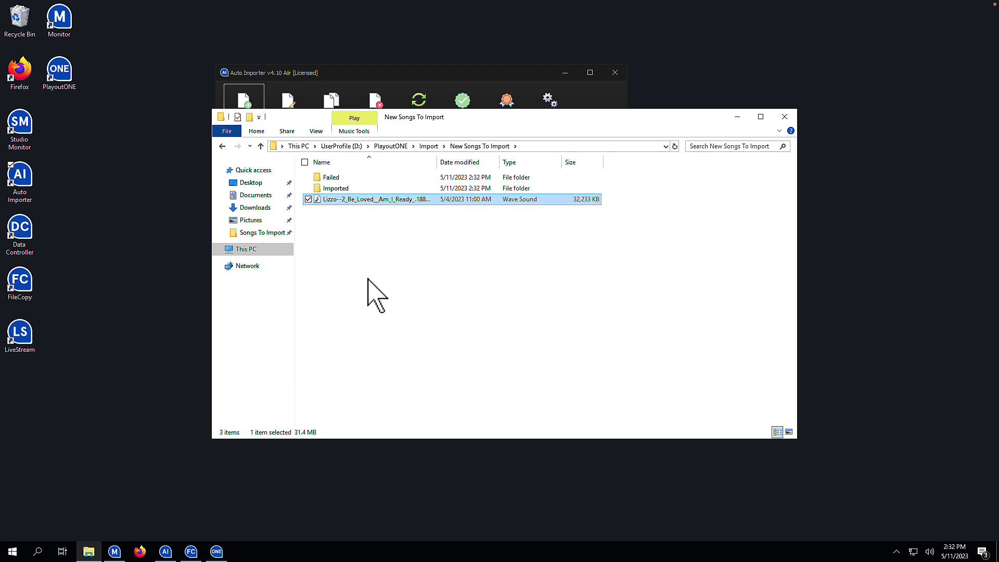
pyautogui.click(459, 71)
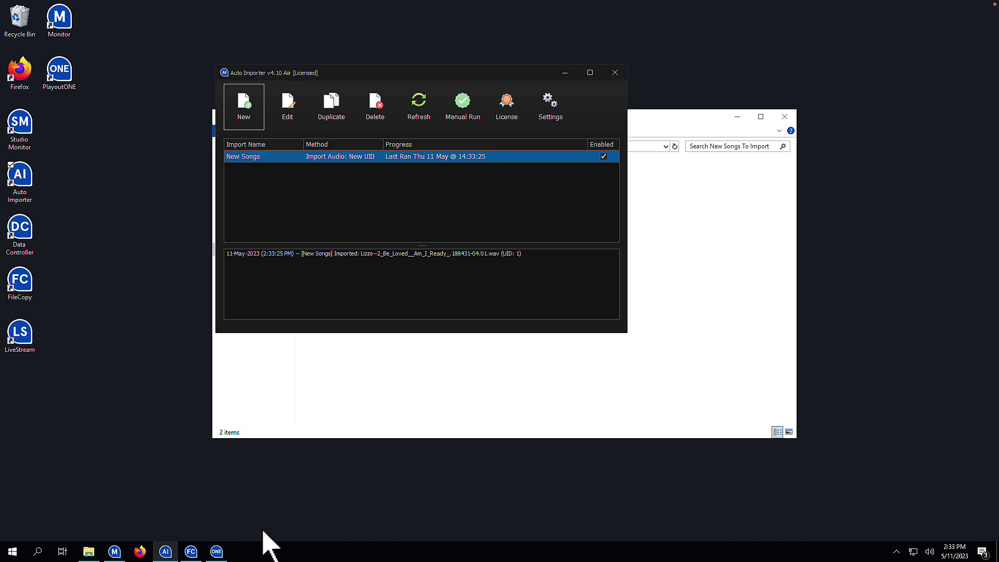
# Step: Open the Lizzo song in PlayoutONE's Media Editor to check it, then close it
pyautogui.click(217, 553)
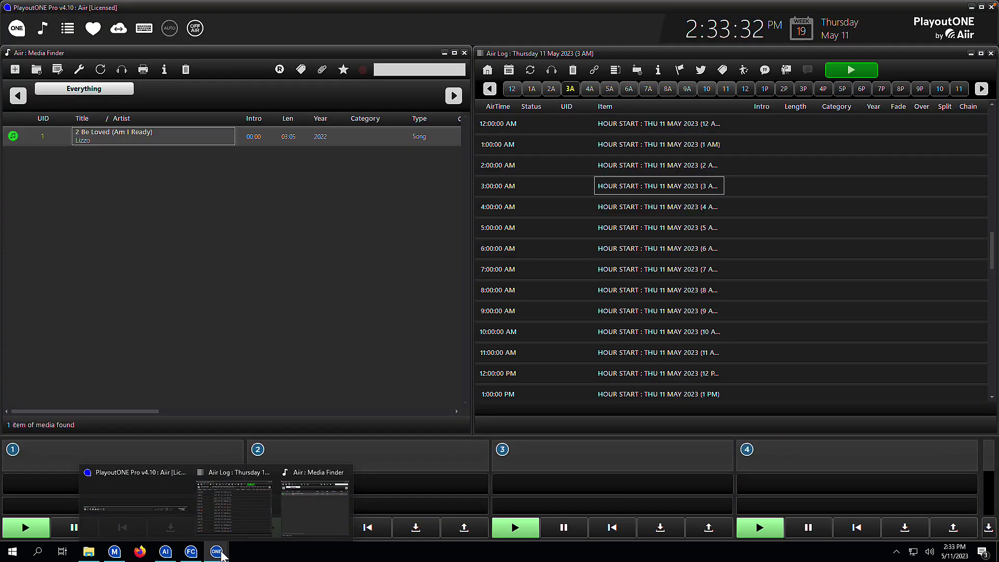
pyautogui.click(120, 139)
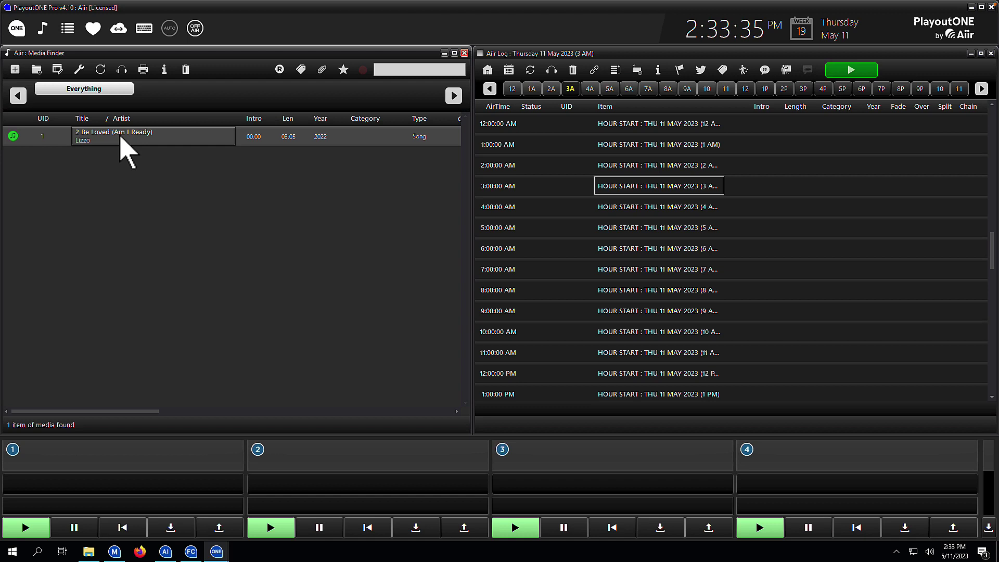
pyautogui.doubleClick(119, 134)
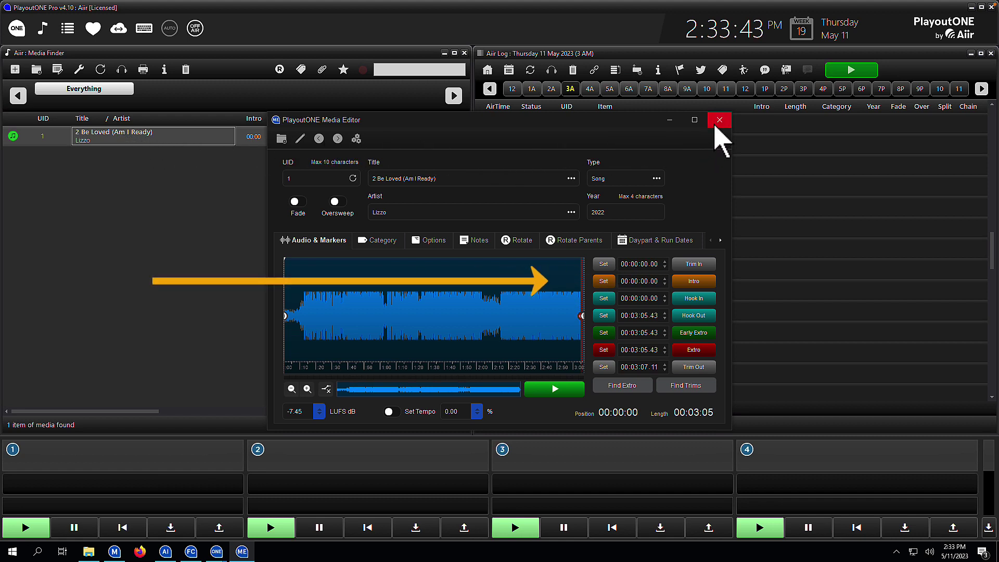
pyautogui.click(717, 123)
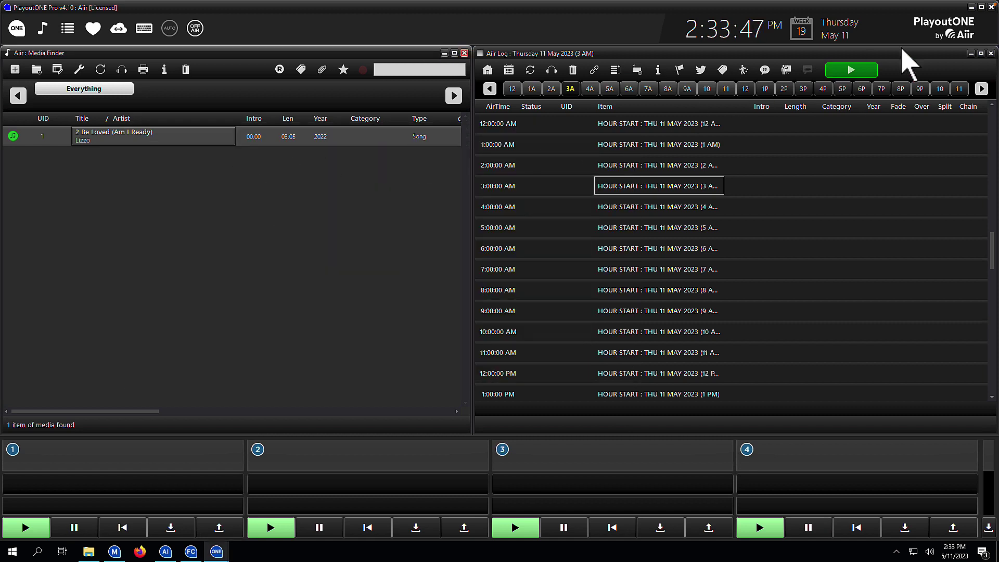
# Step: Change the New Songs job's import method to Import Audio: Specific UID and save it
pyautogui.click(971, 6)
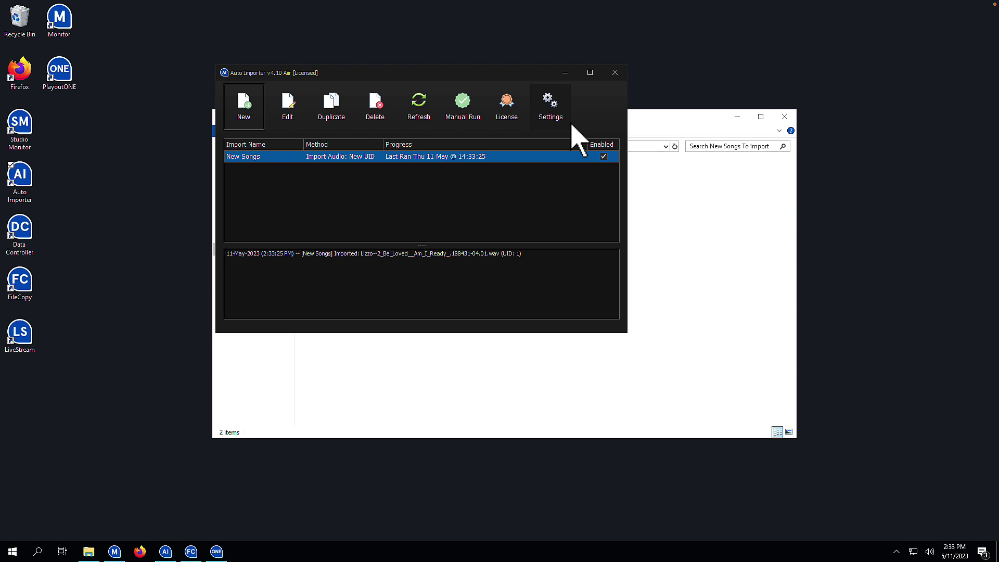
pyautogui.doubleClick(303, 158)
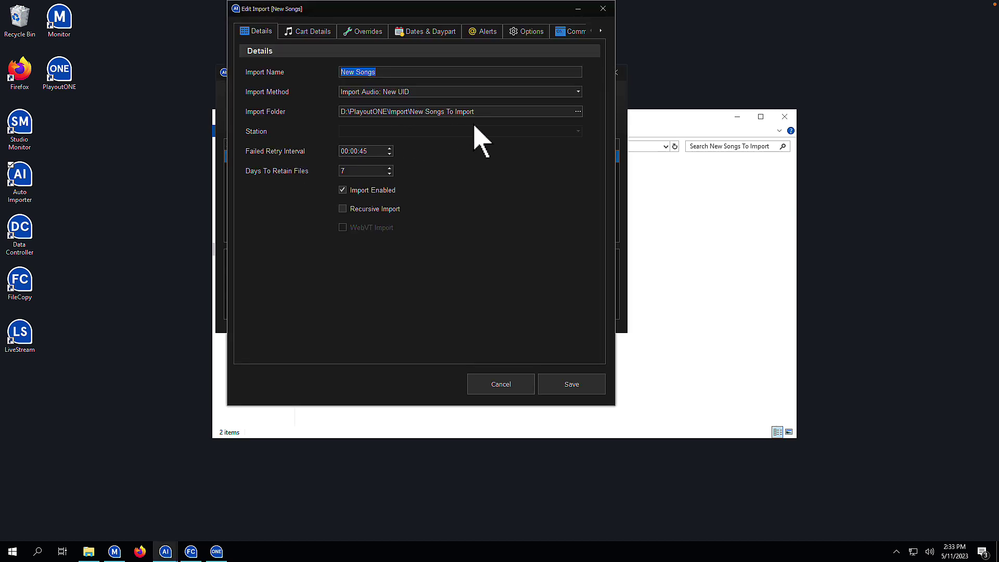
pyautogui.click(577, 93)
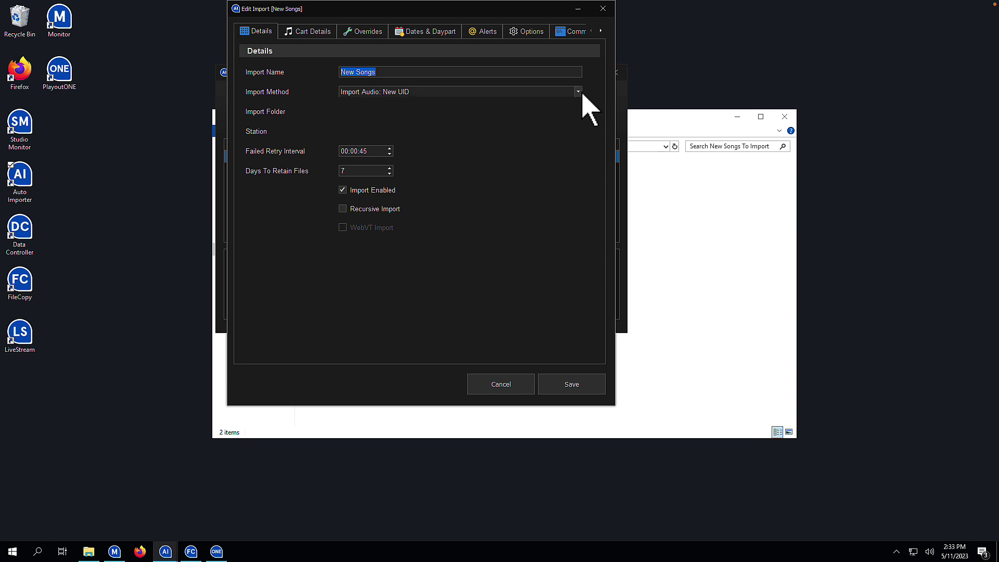
pyautogui.press('Escape')
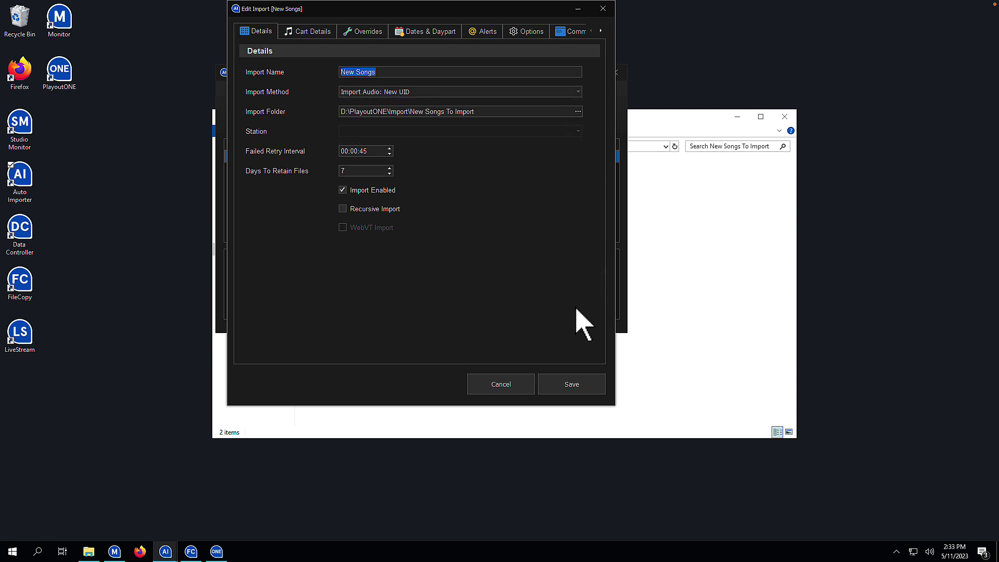
pyautogui.press('Down')
pyautogui.click(570, 384)
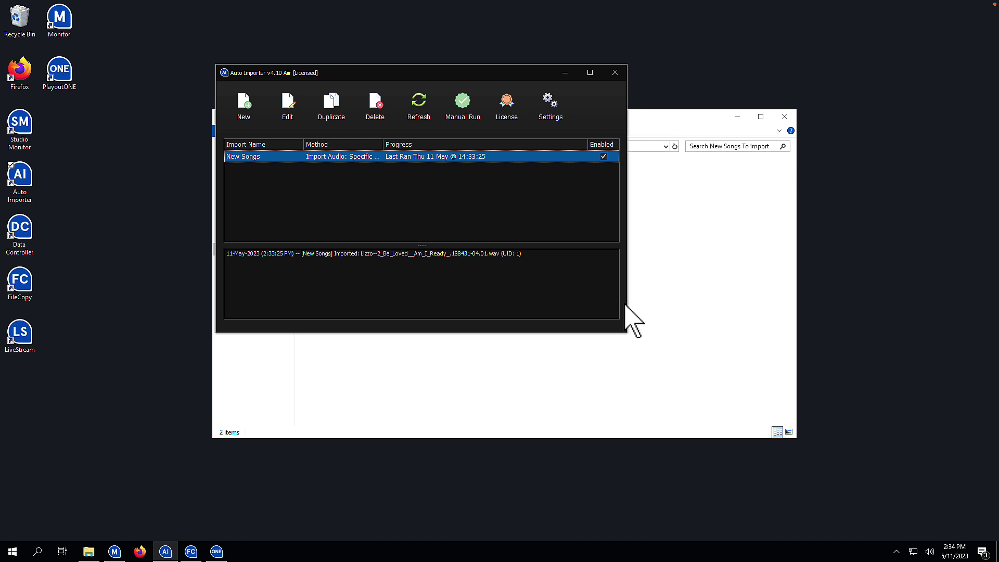
# Step: Rename the Lady Gaga Bloody Mary file in Downloads\Songs To Import to '2' and copy it
pyautogui.click(672, 303)
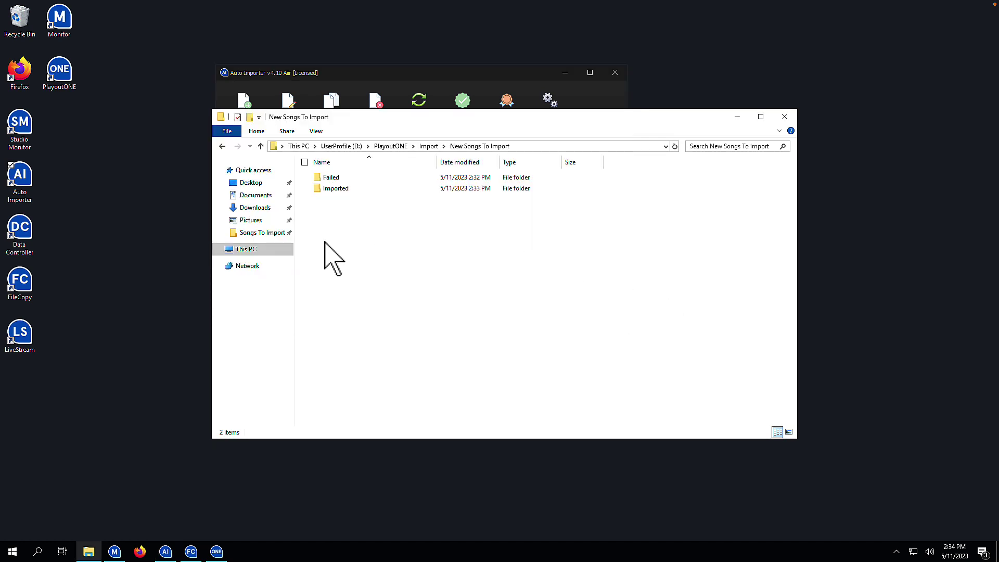
pyautogui.click(255, 208)
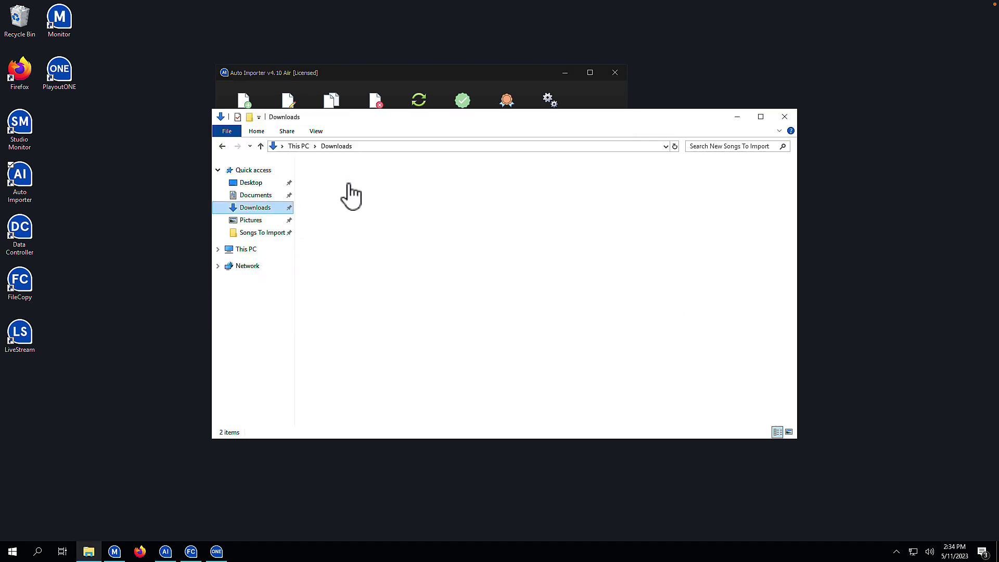
pyautogui.doubleClick(349, 180)
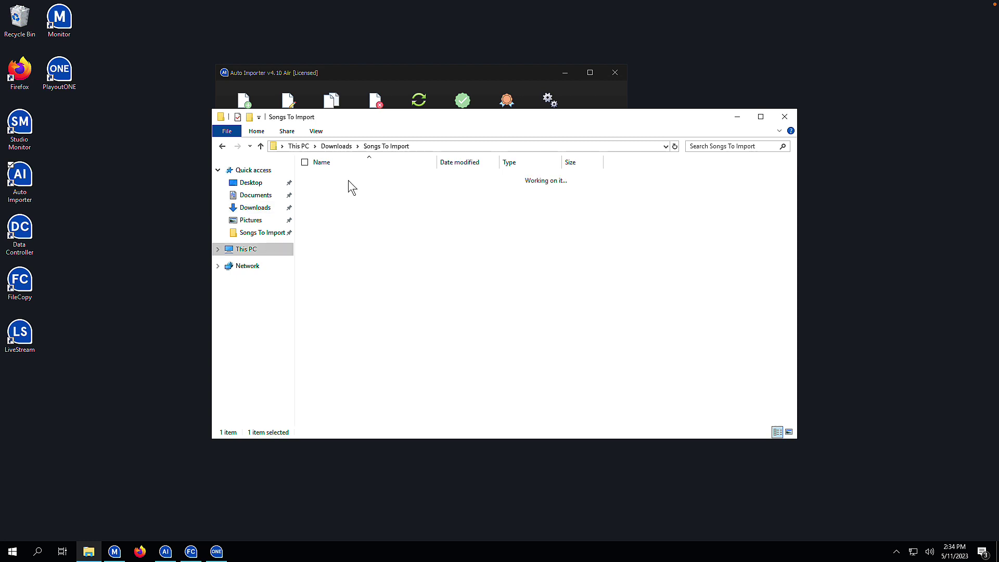
pyautogui.click(347, 232)
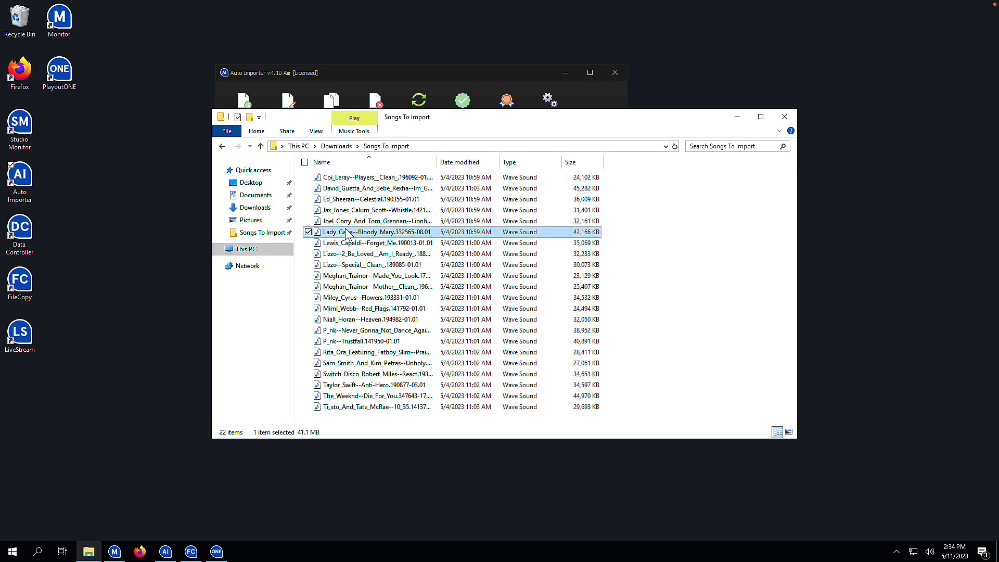
pyautogui.press('F2')
pyautogui.write('2')
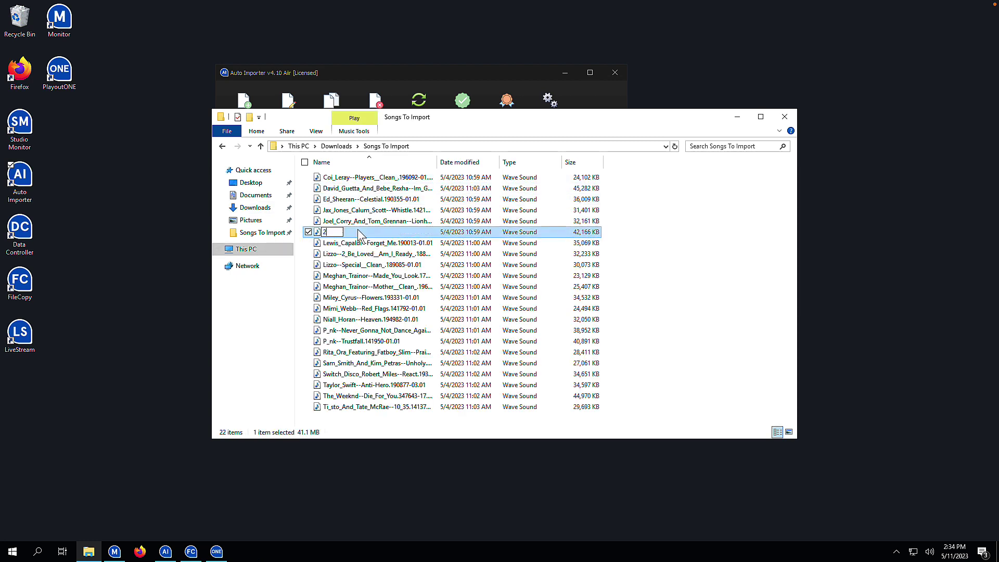
pyautogui.press('Return')
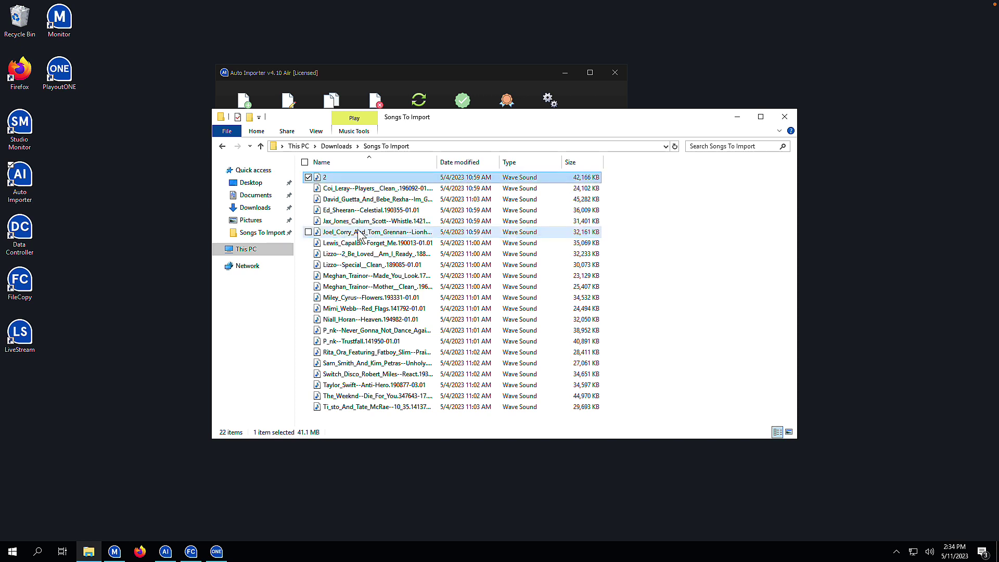
pyautogui.rightClick(331, 179)
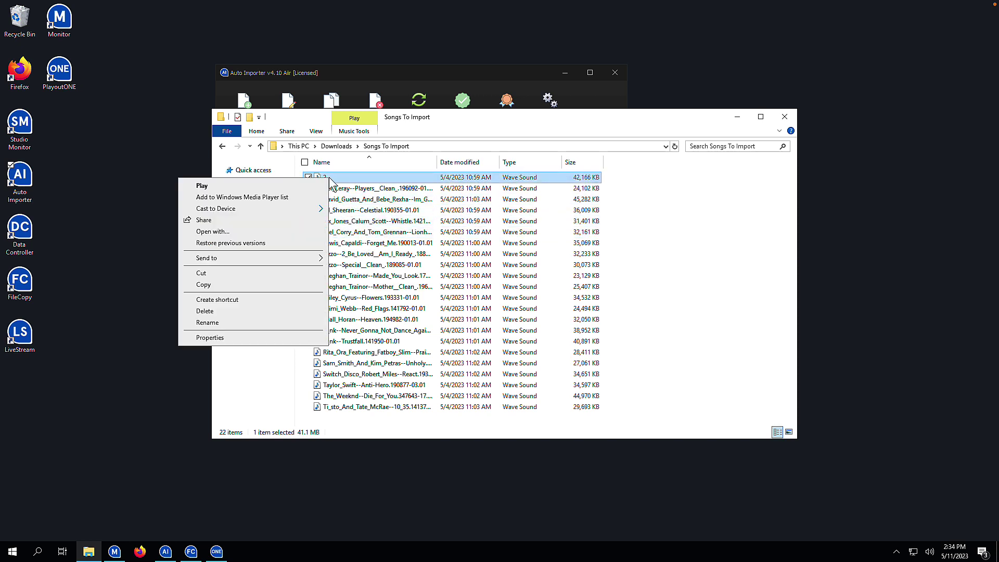
pyautogui.click(262, 285)
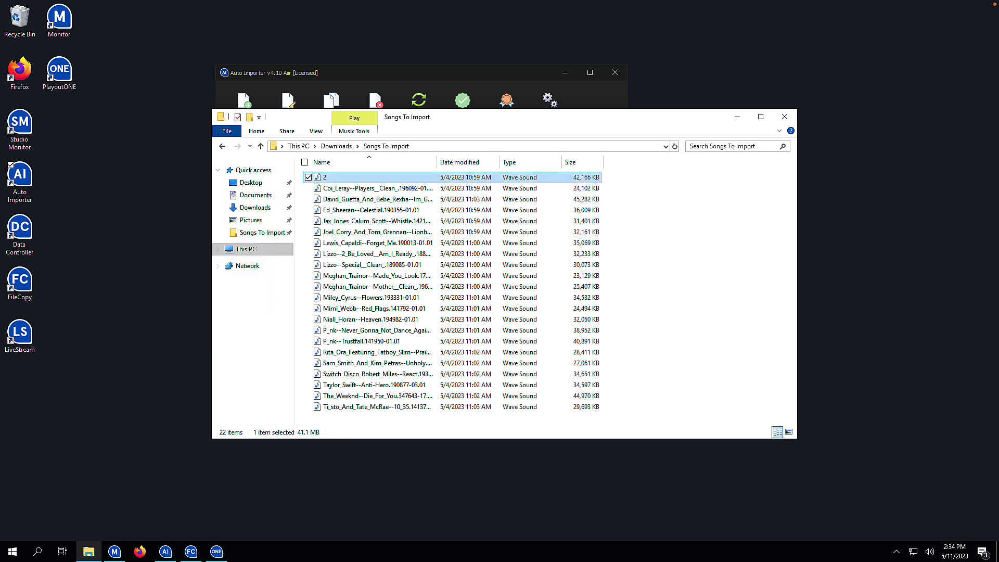
# Step: Paste the file '2' into D:\PlayoutONE\Import\New Songs To Import
pyautogui.click(254, 253)
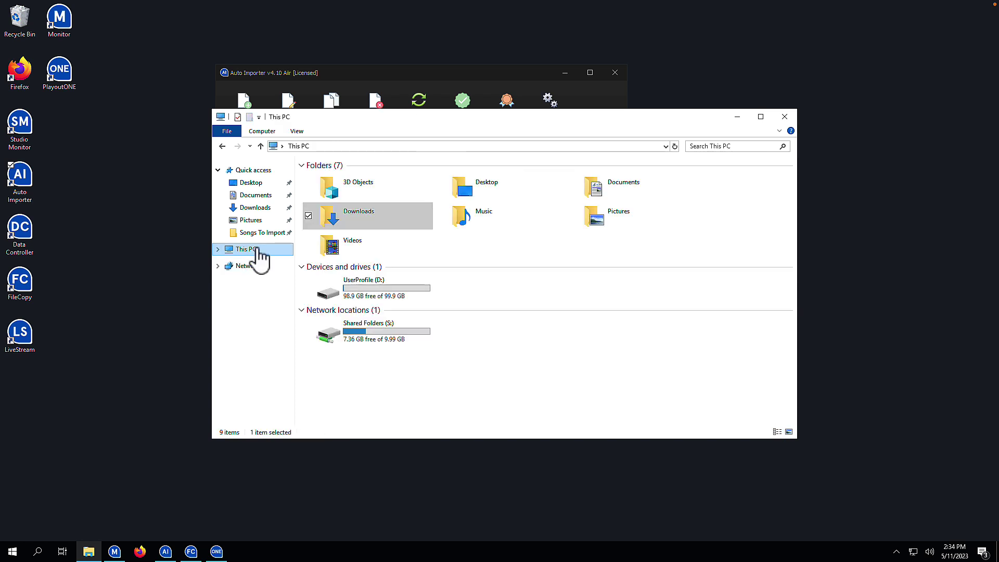
pyautogui.click(387, 287)
pyautogui.doubleClick(387, 287)
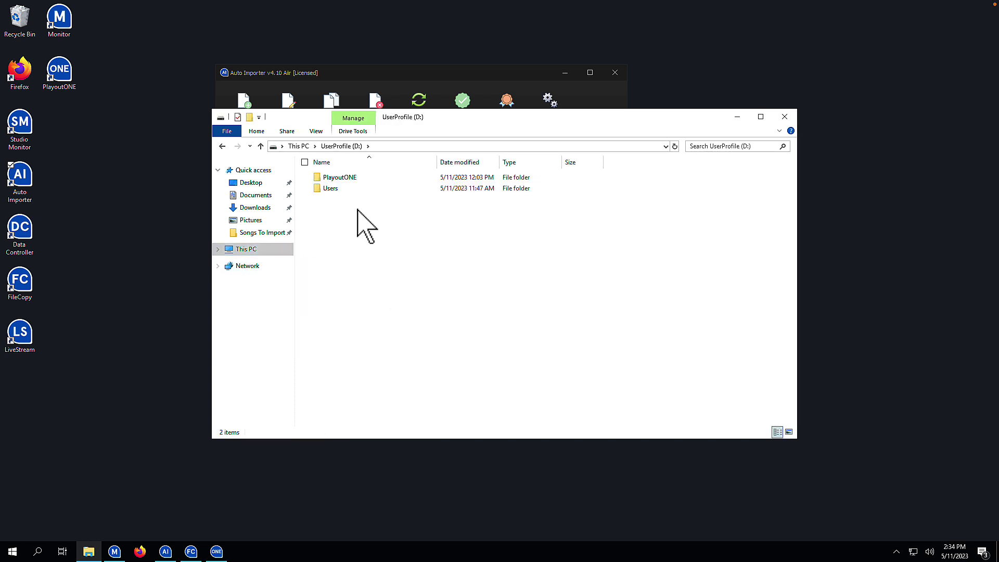
pyautogui.doubleClick(349, 176)
pyautogui.doubleClick(338, 200)
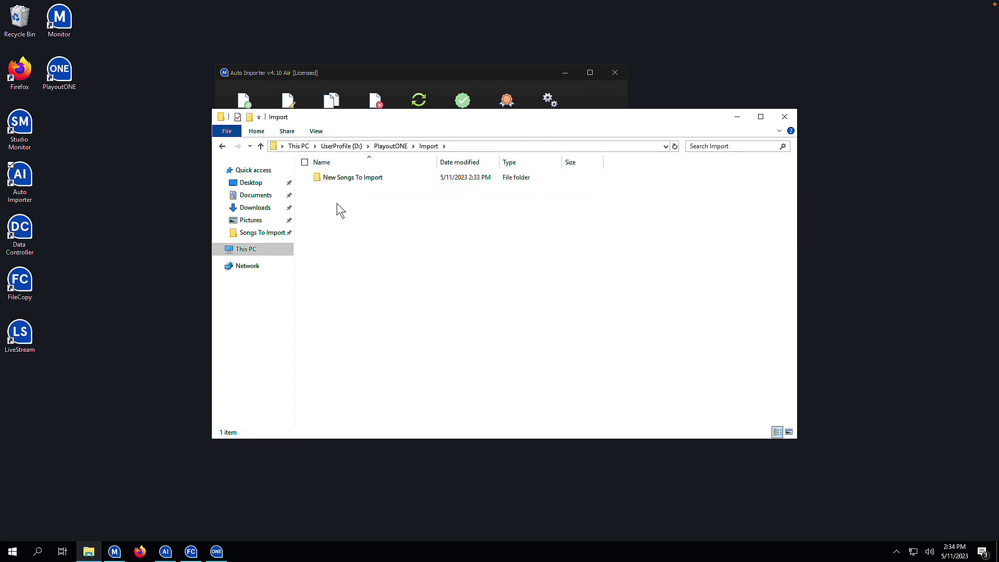
pyautogui.doubleClick(351, 178)
pyautogui.rightClick(370, 212)
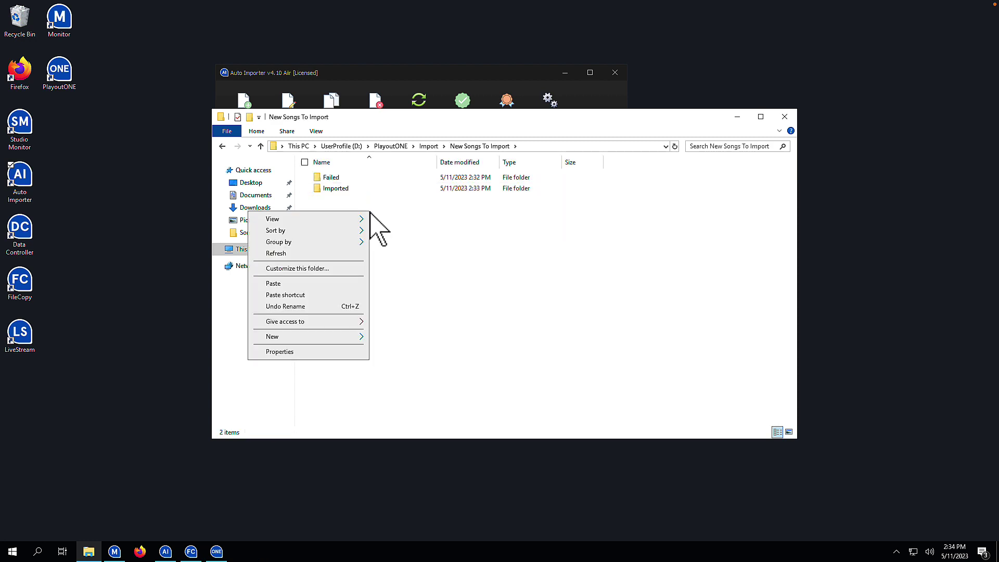
pyautogui.click(296, 284)
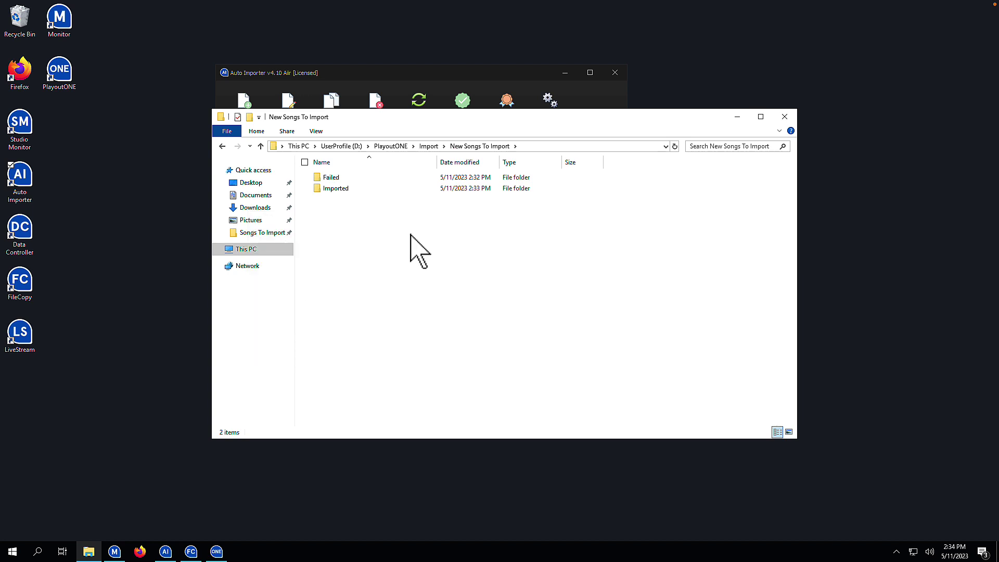
# Step: Return to Auto Importer and let it import 2.wav as UID 2
pyautogui.click(471, 77)
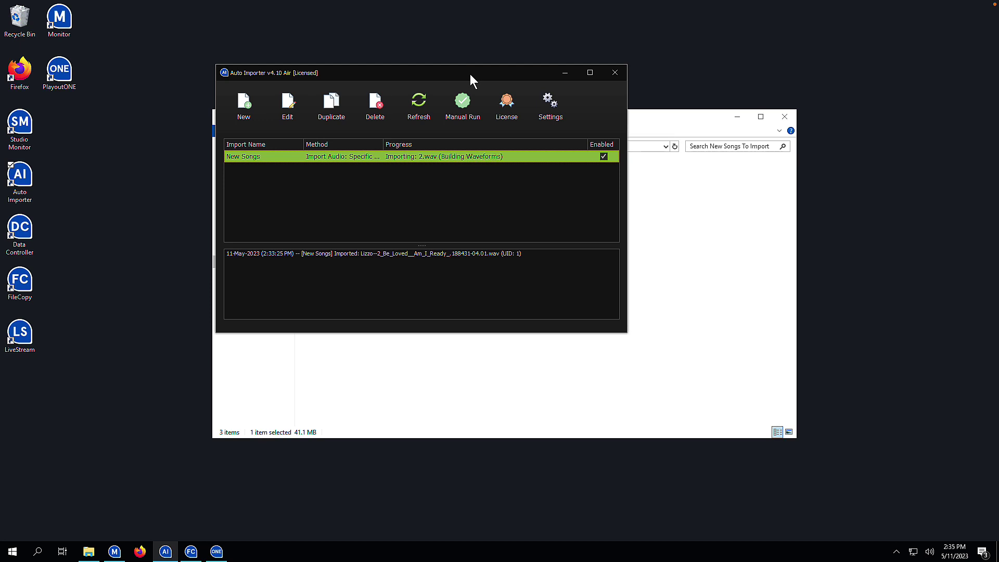
# Step: Return to PlayoutONE and select Blody Mary by Lady Gaga in Media Finder to confirm it is UID 2
pyautogui.click(215, 556)
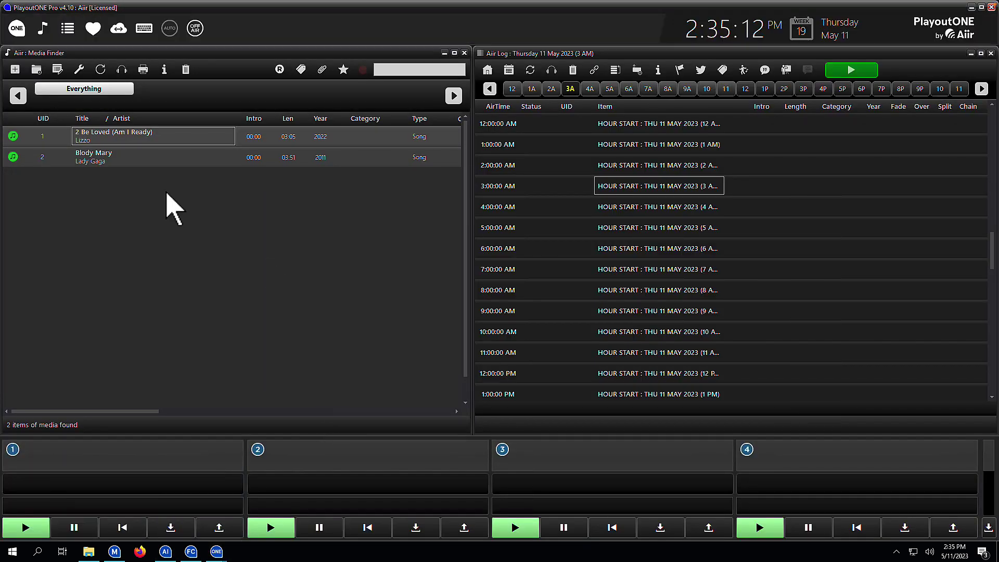
pyautogui.click(162, 171)
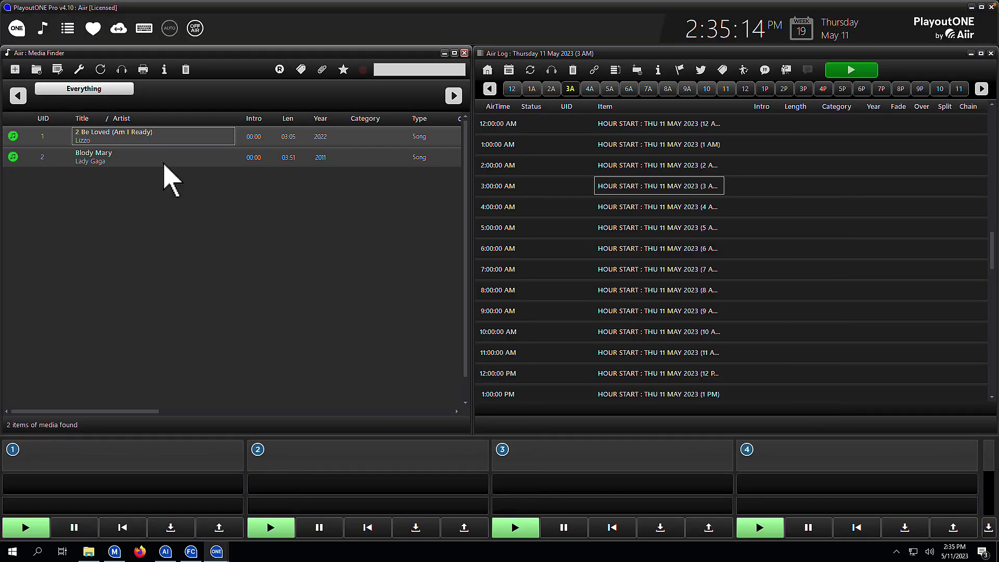
pyautogui.click(163, 163)
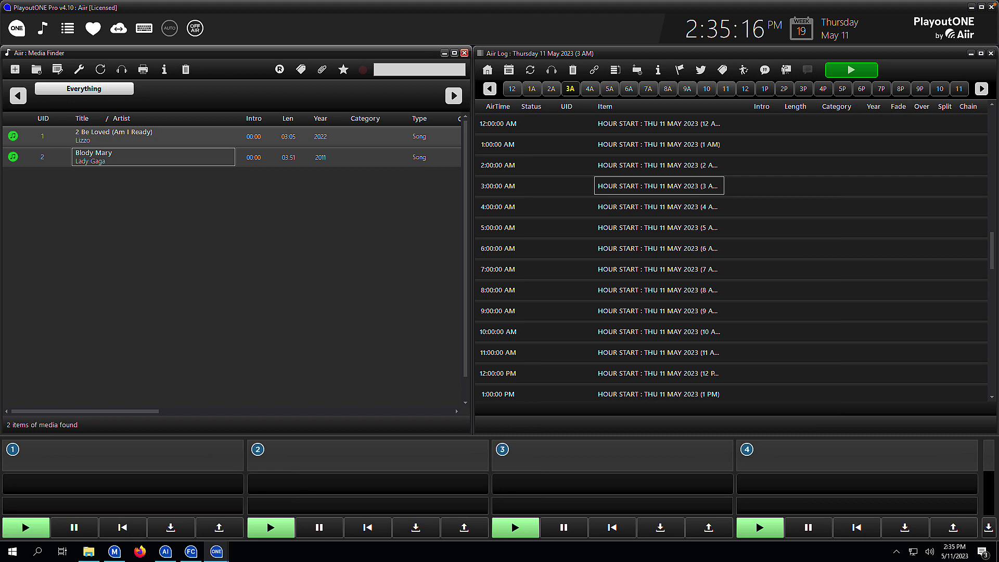